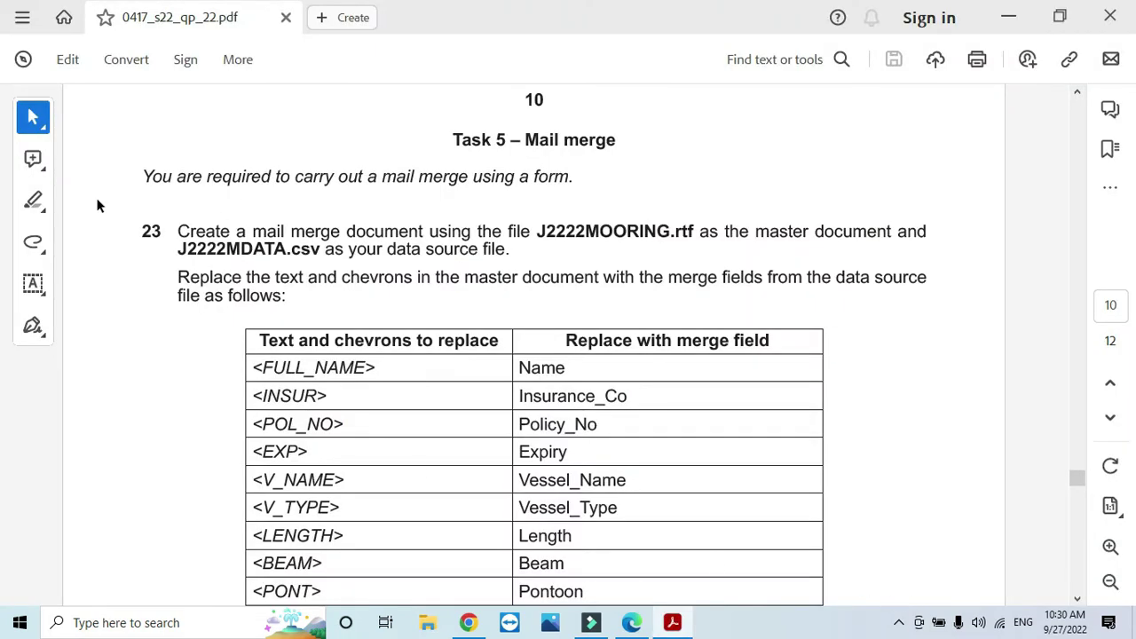
Step: Highlight the question paper's mail merge sentence and the instruction naming the master document
left_click(151, 176)
left_click_drag(139, 179, 574, 177)
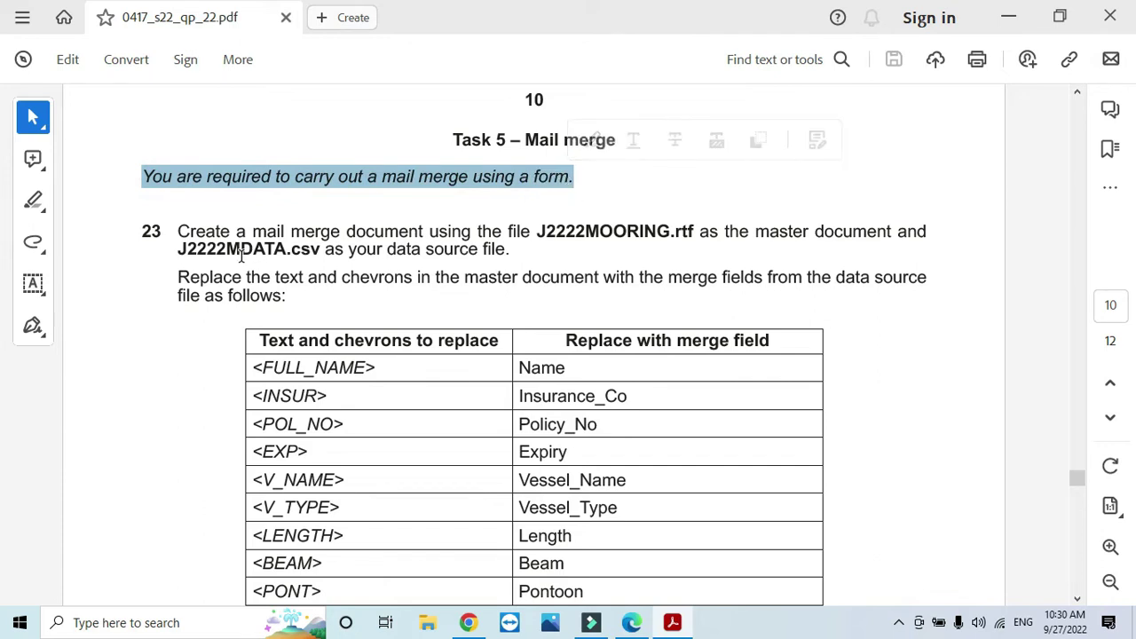
left_click(240, 255)
left_click_drag(177, 230, 892, 232)
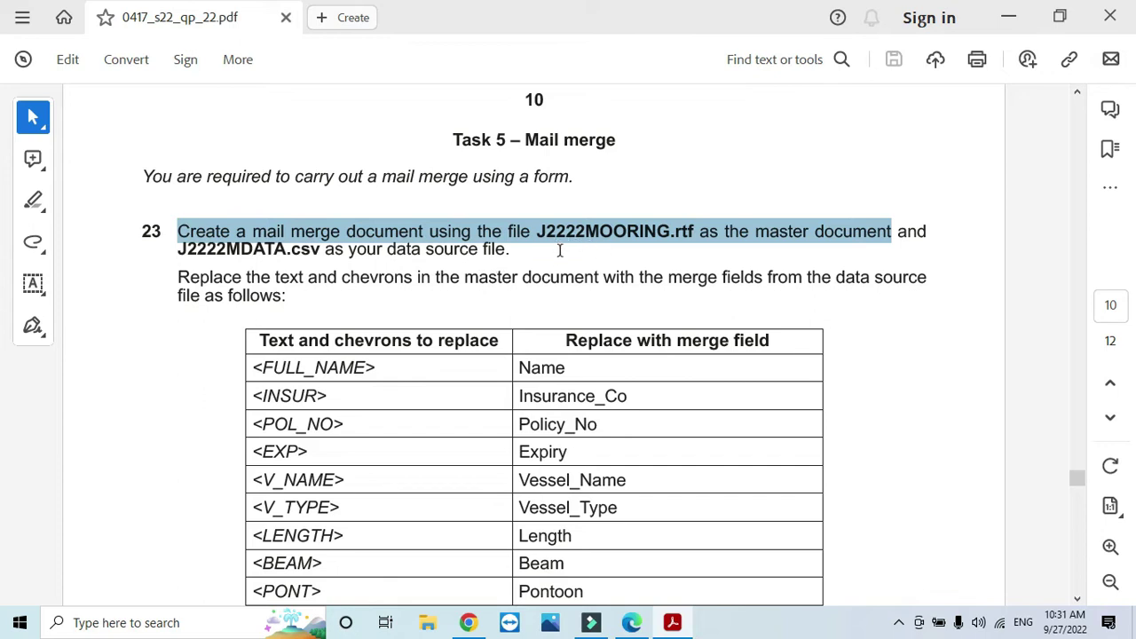
Step: Open J2222MOORING from Desktop > June 2222 in Word and enable editing
left_click(427, 622)
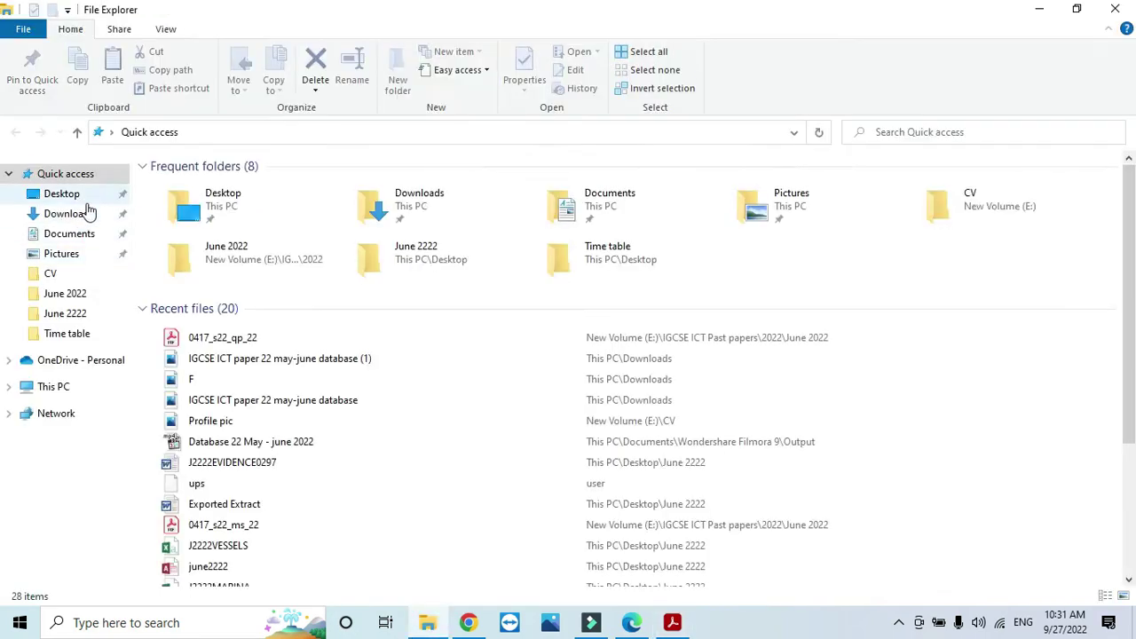
left_click(57, 214)
left_click(56, 194)
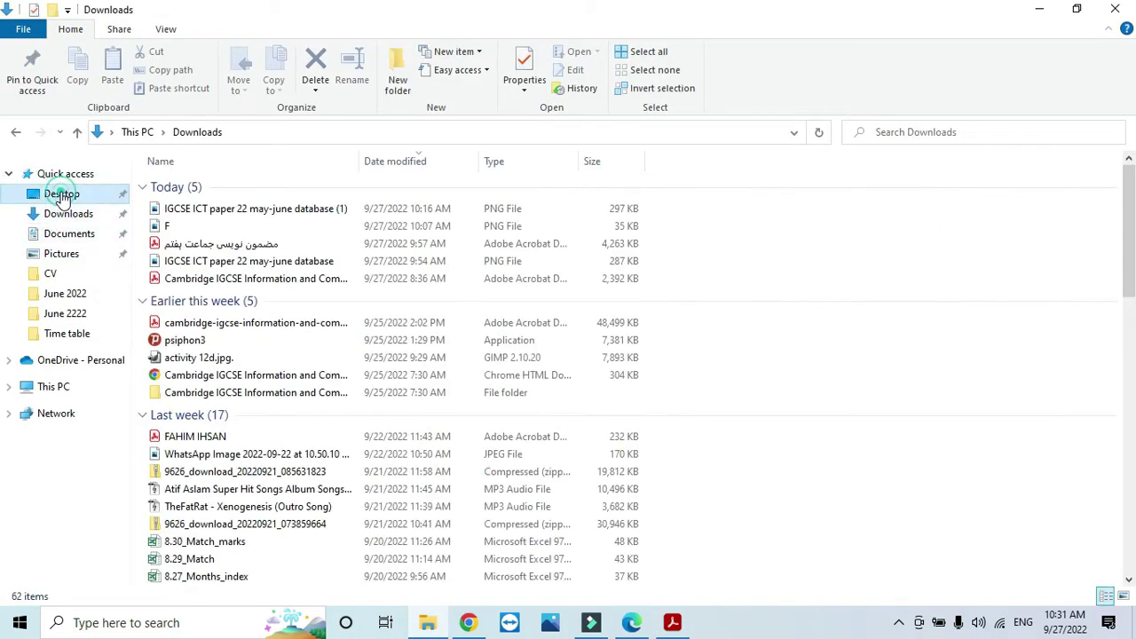
double_click(185, 203)
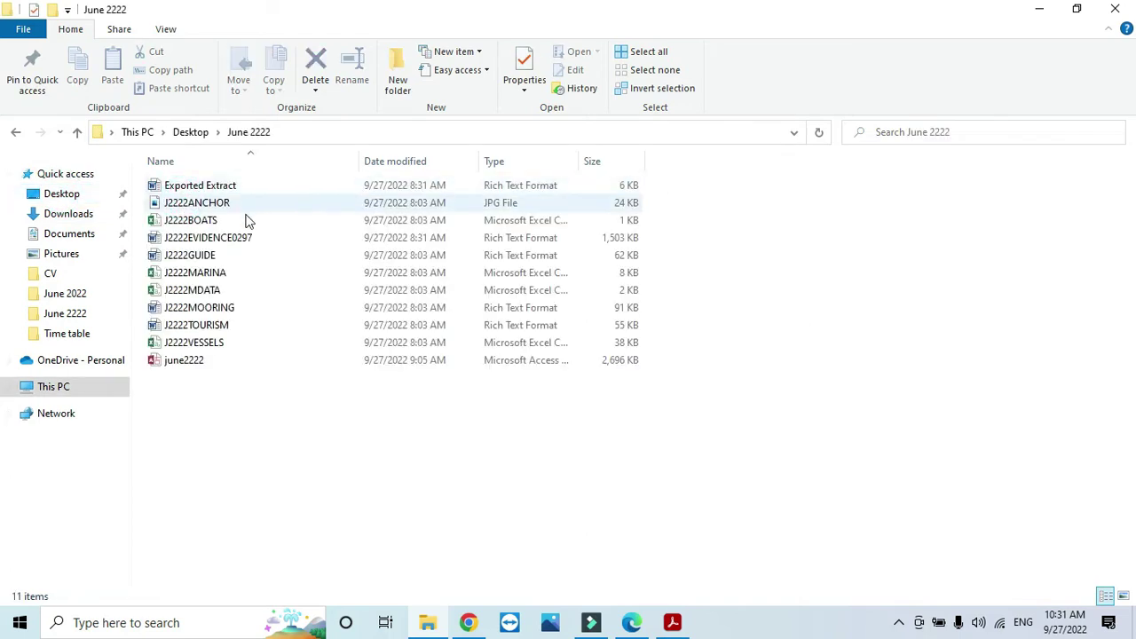
double_click(213, 308)
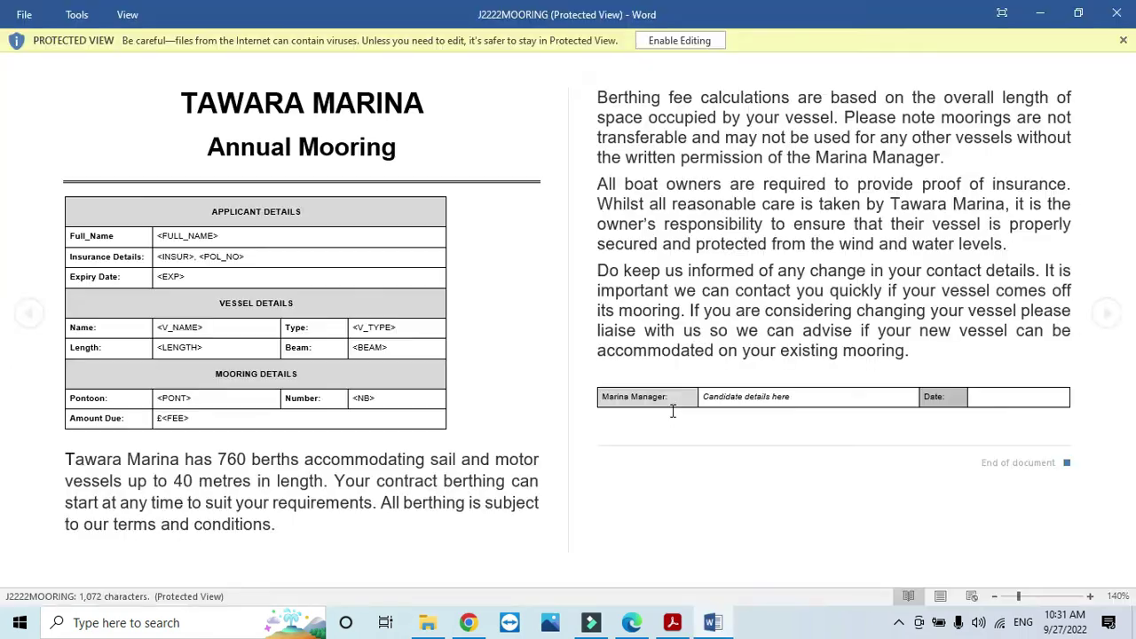
left_click(703, 40)
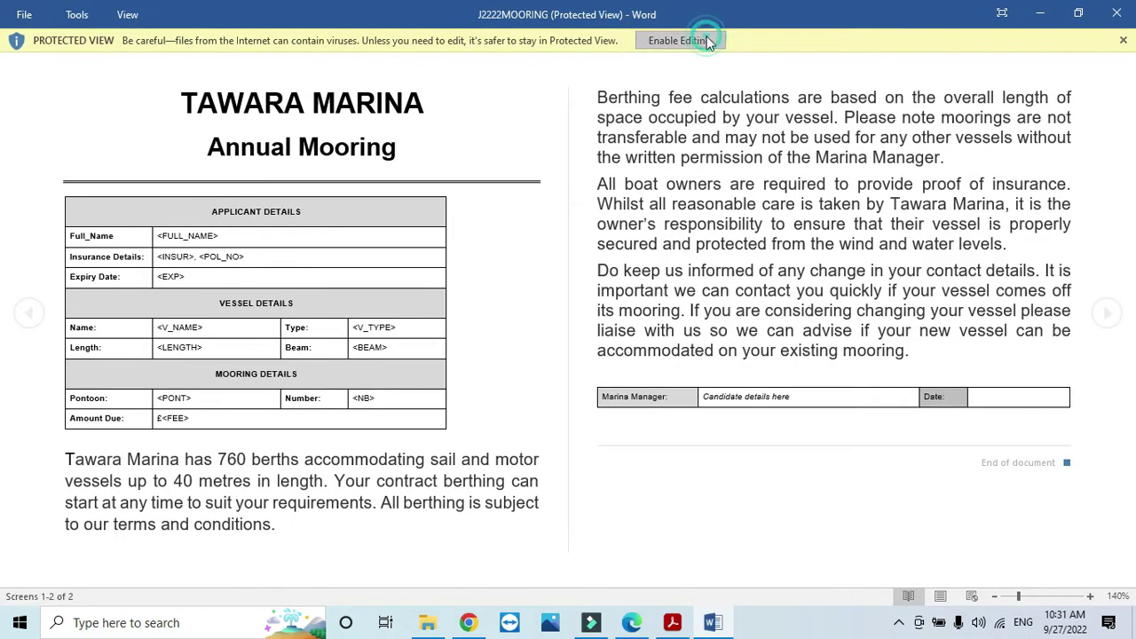
left_click(360, 38)
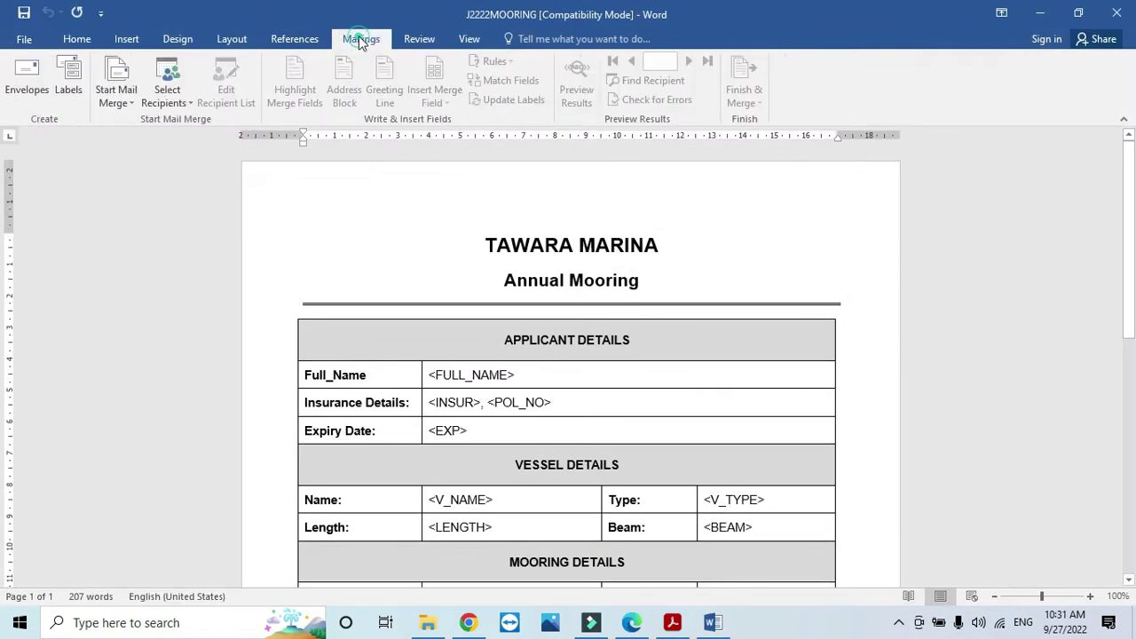
Step: Attach J2222MDATA from the June 2222 folder as an existing recipient list
left_click(166, 96)
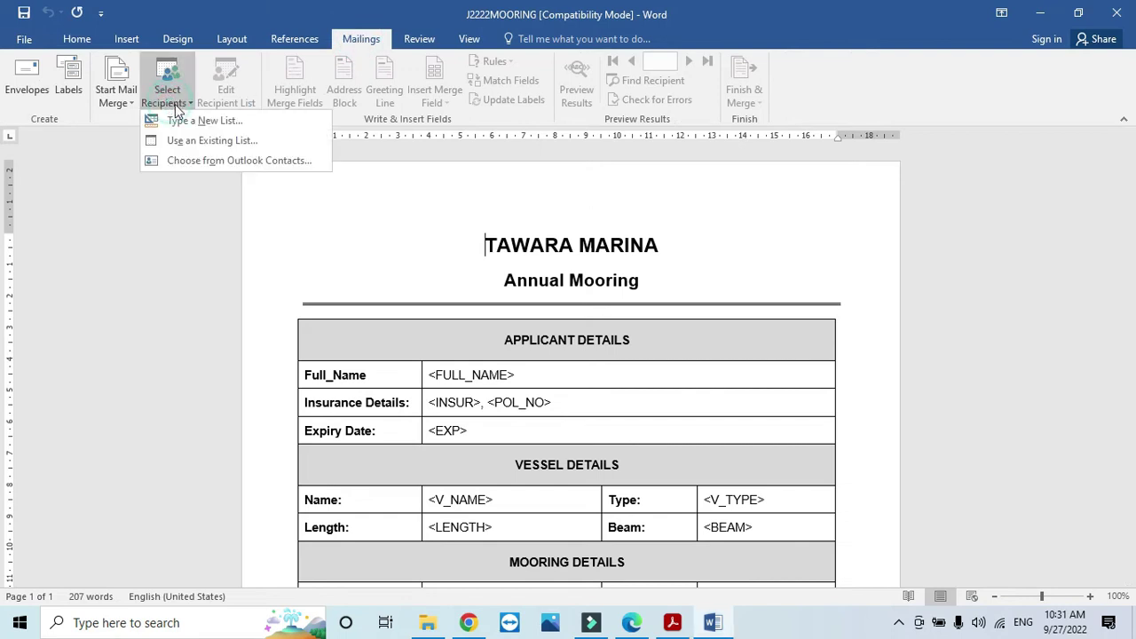
left_click(262, 146)
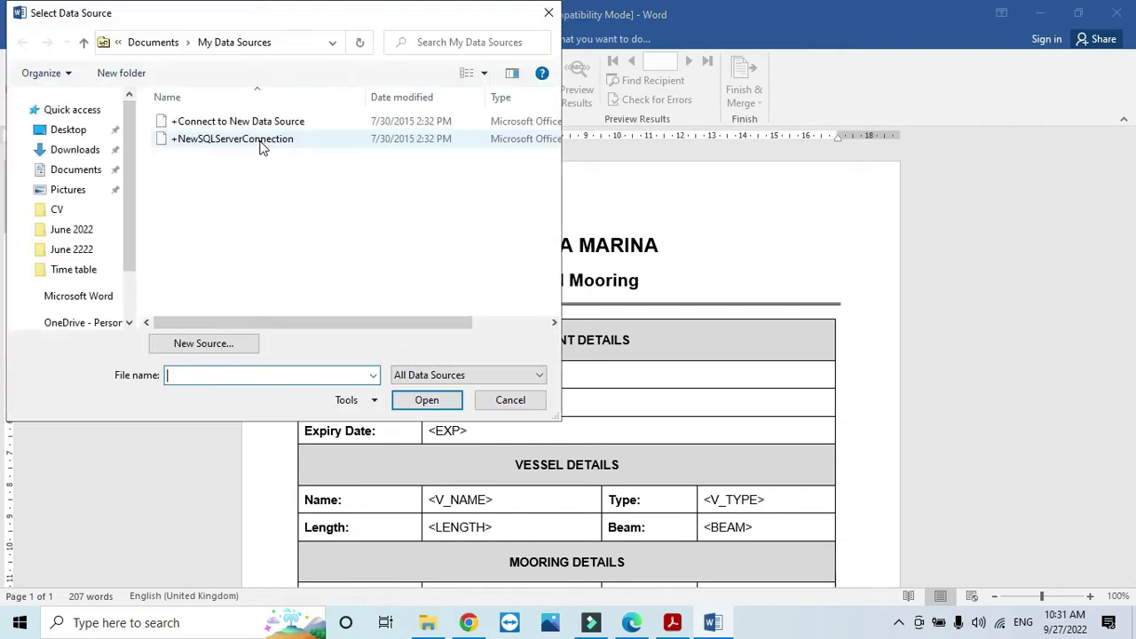
left_click(81, 231)
left_click(80, 250)
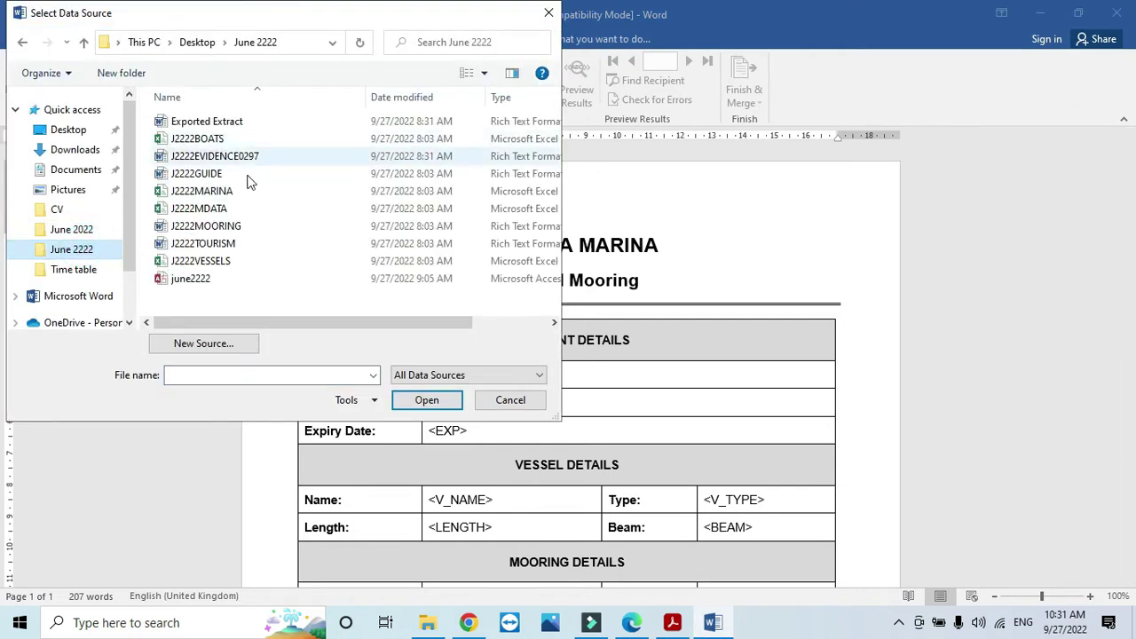
left_click(222, 209)
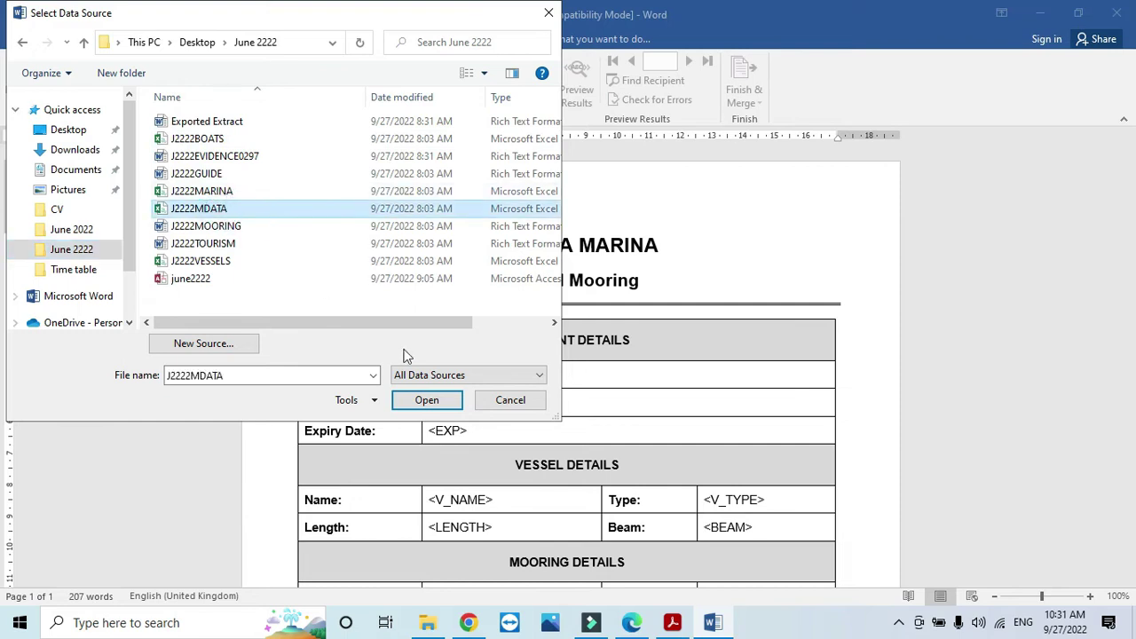
left_click(427, 400)
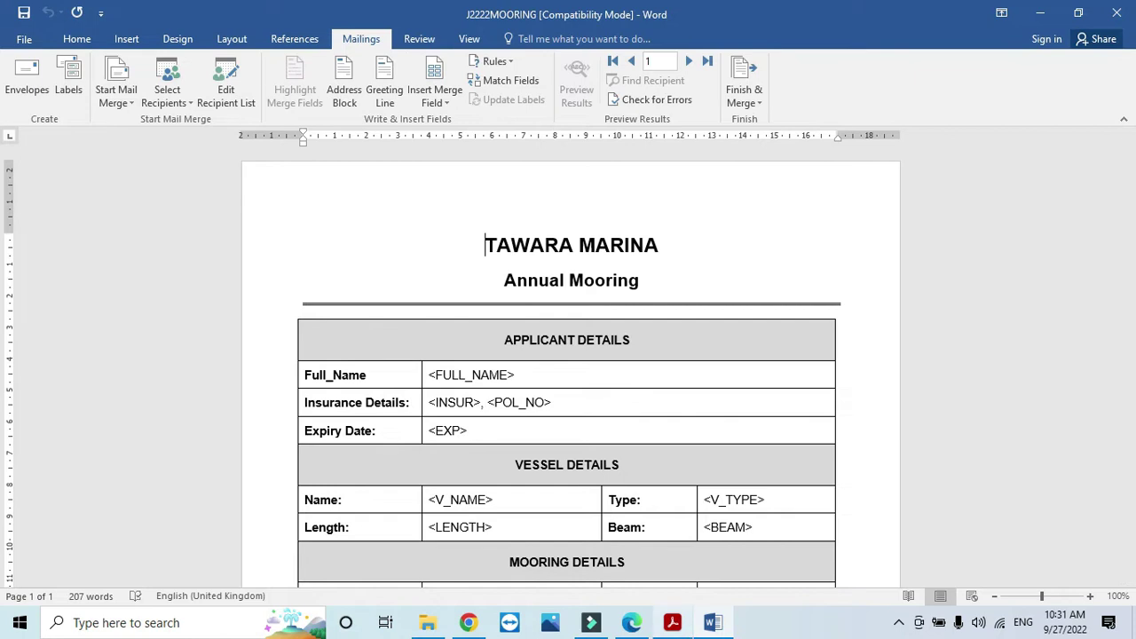
Step: Review the <FULL_NAME> entry in the question paper's field table
left_click(672, 624)
scroll(533, 402, "down", 2)
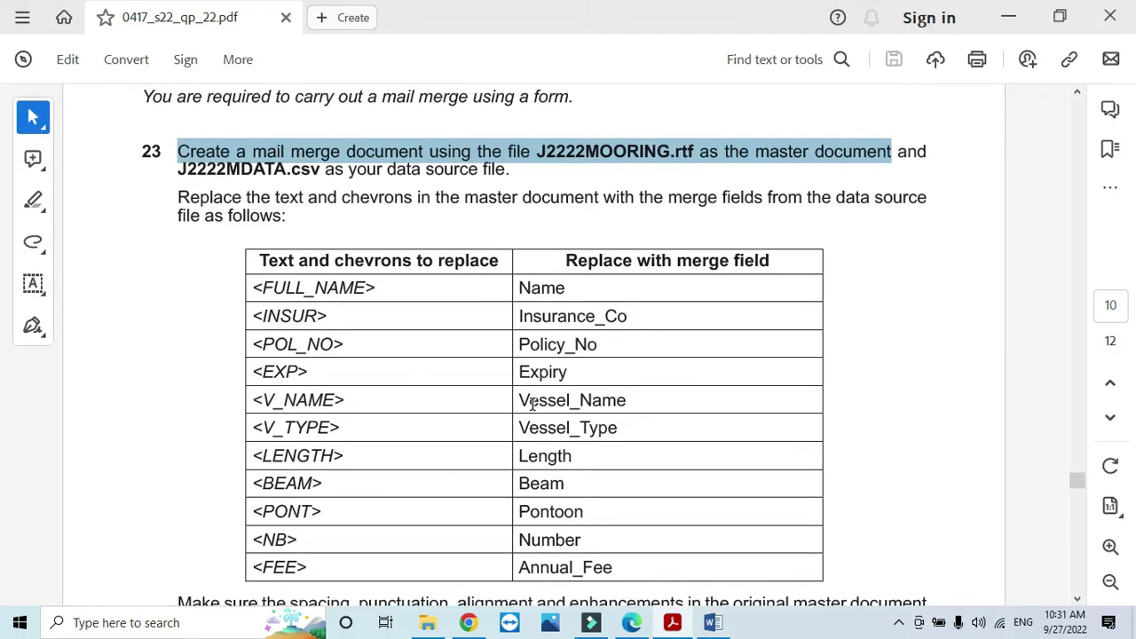
scroll(533, 404, "down", 1)
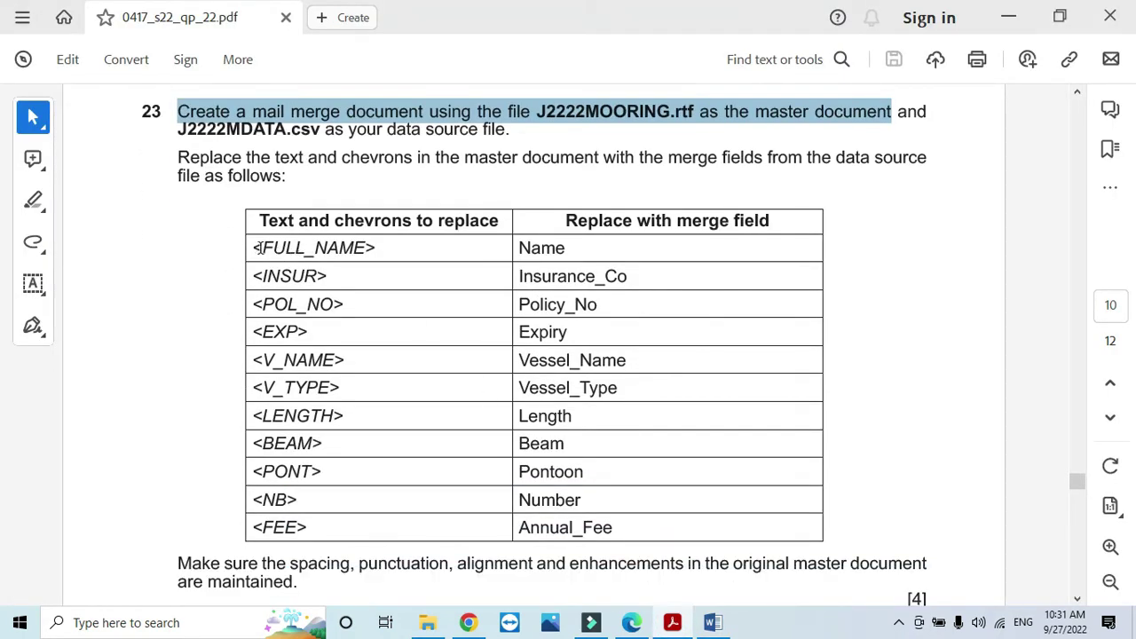
left_click_drag(257, 247, 518, 248)
left_click(561, 249)
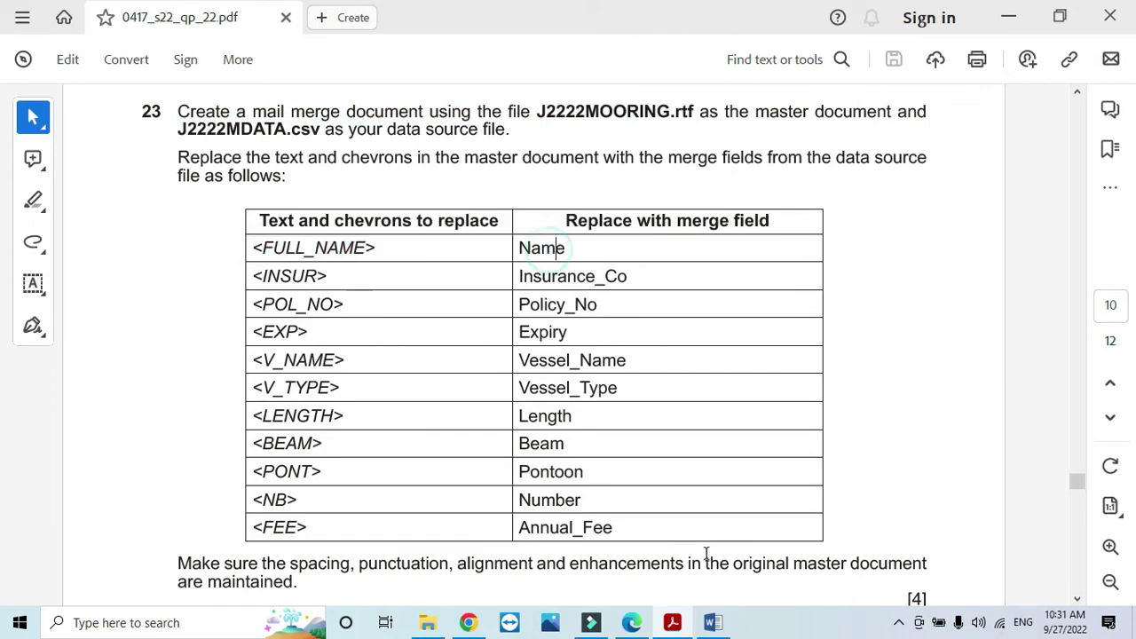
Step: Replace the <FULL_NAME> placeholder with the Name merge field
left_click(687, 627)
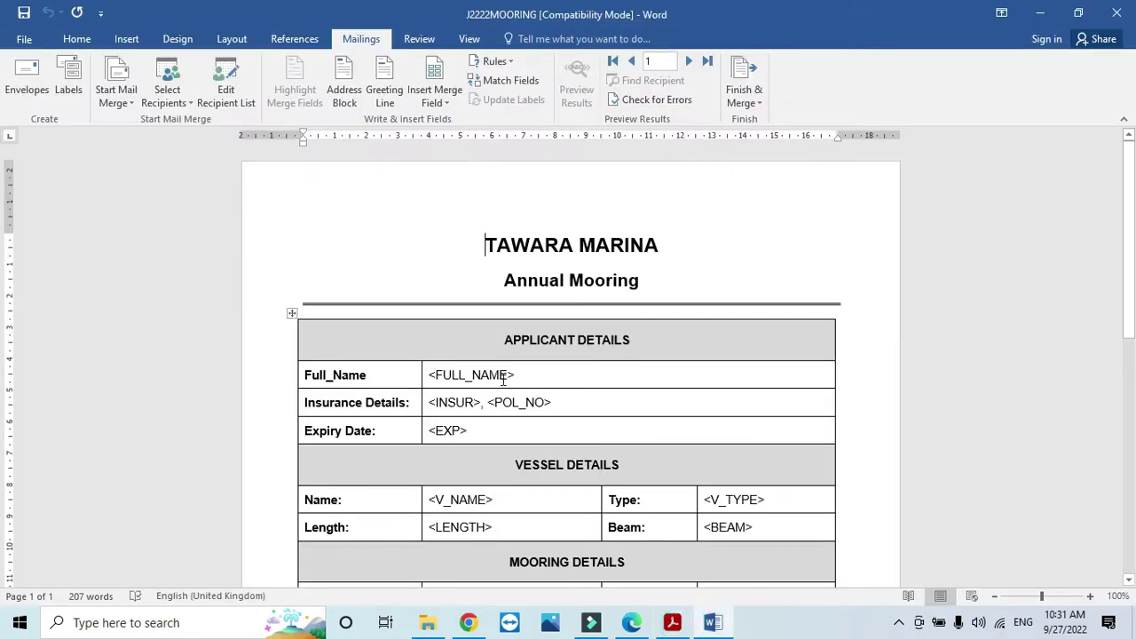
left_click_drag(519, 374, 430, 374)
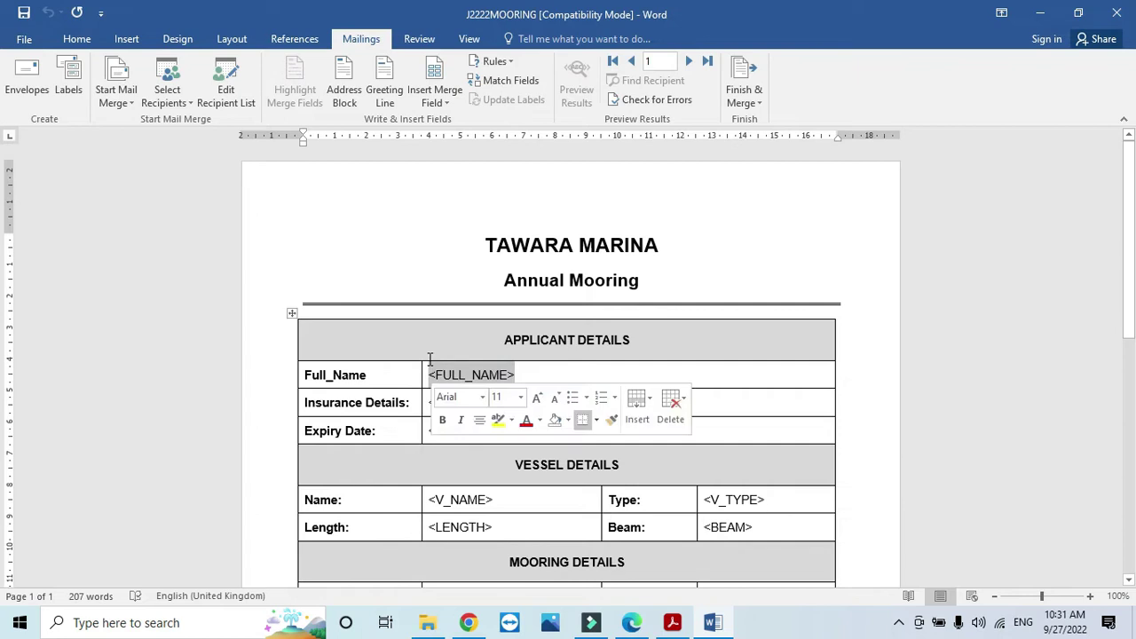
left_click(435, 96)
left_click(448, 118)
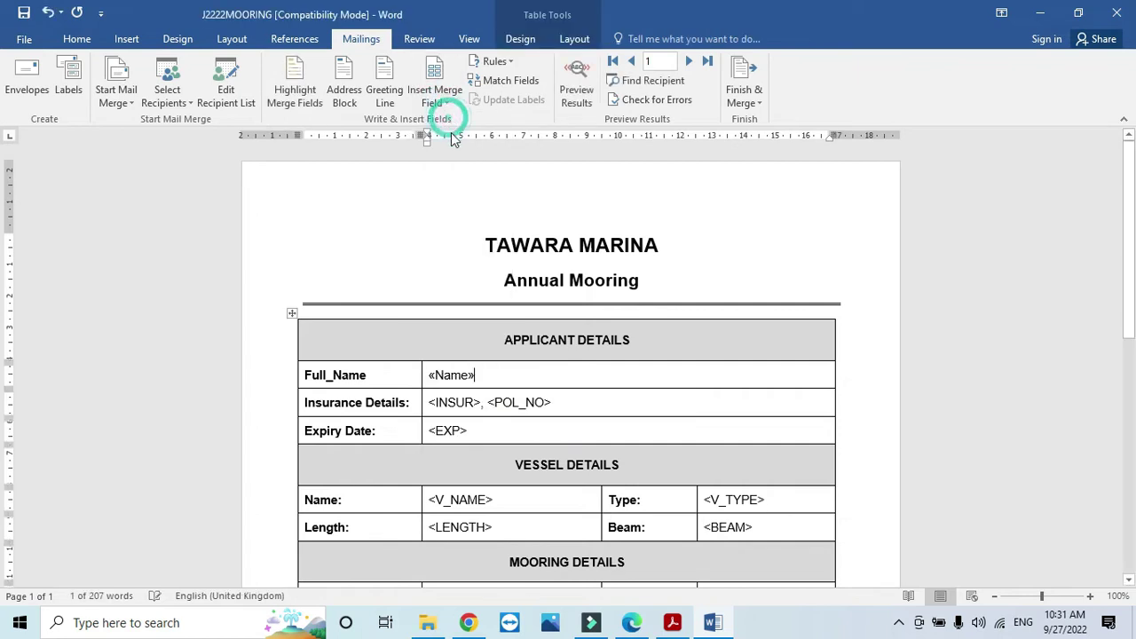
key("alt+Tab")
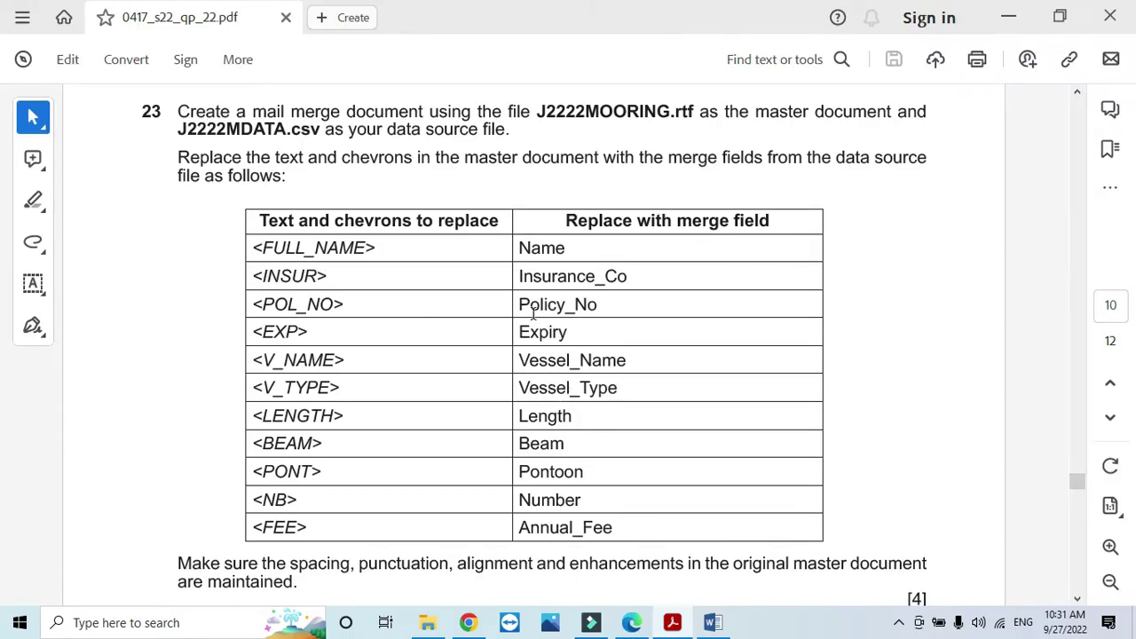
key("alt+Tab")
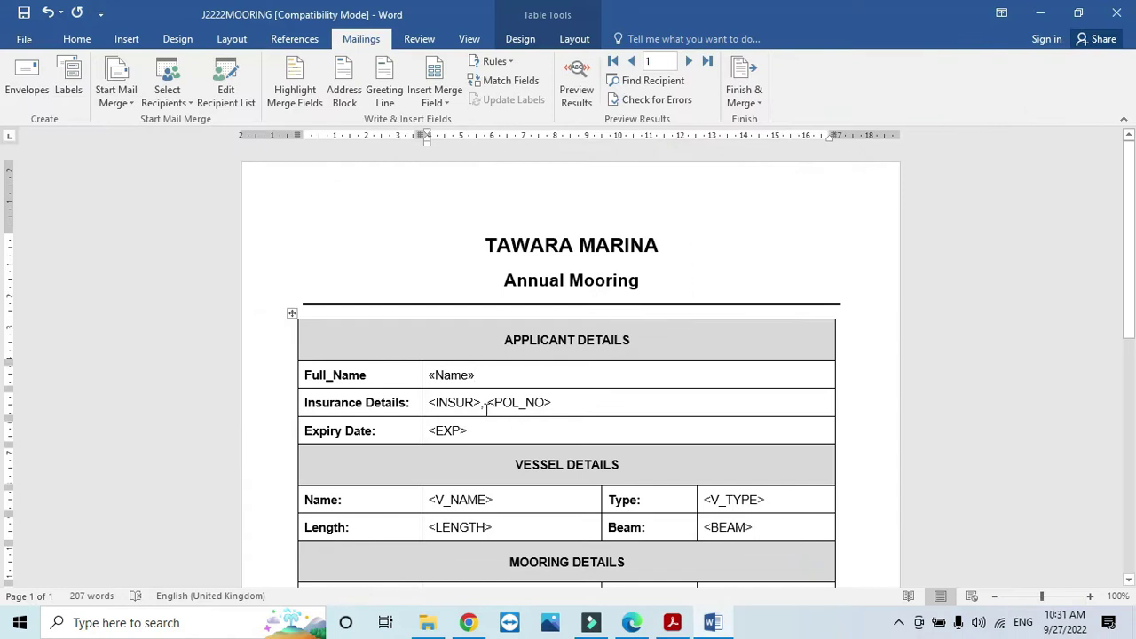
Step: Replace <INSUR> and <POL_NO> with the Insurance_Co and Policy_No merge fields
double_click(480, 399)
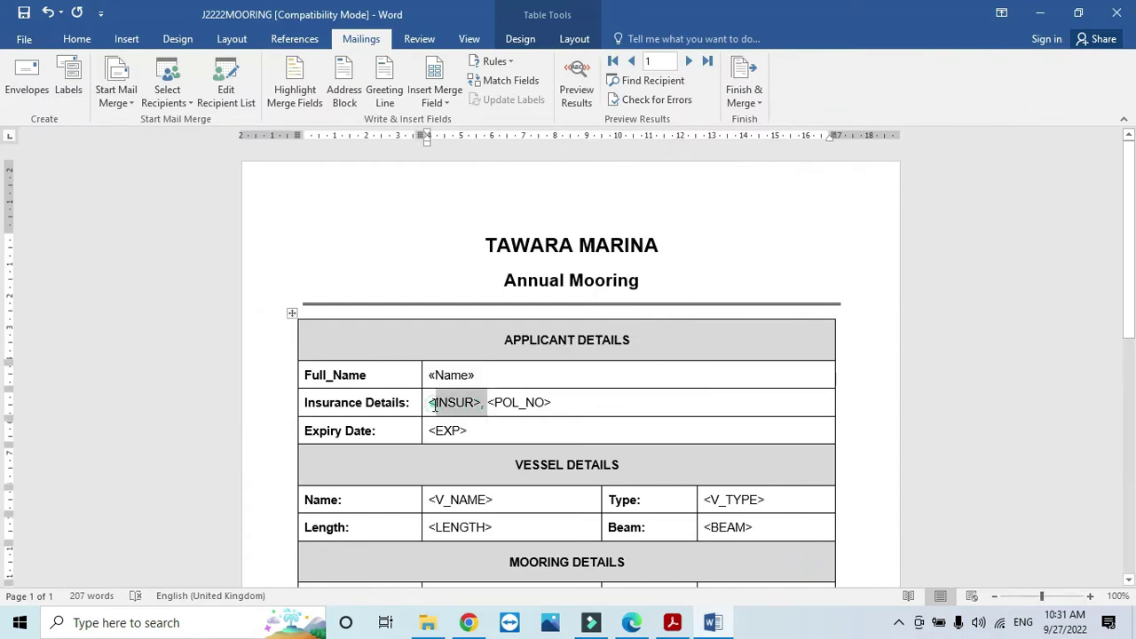
left_click(432, 404)
left_click_drag(431, 404, 481, 404)
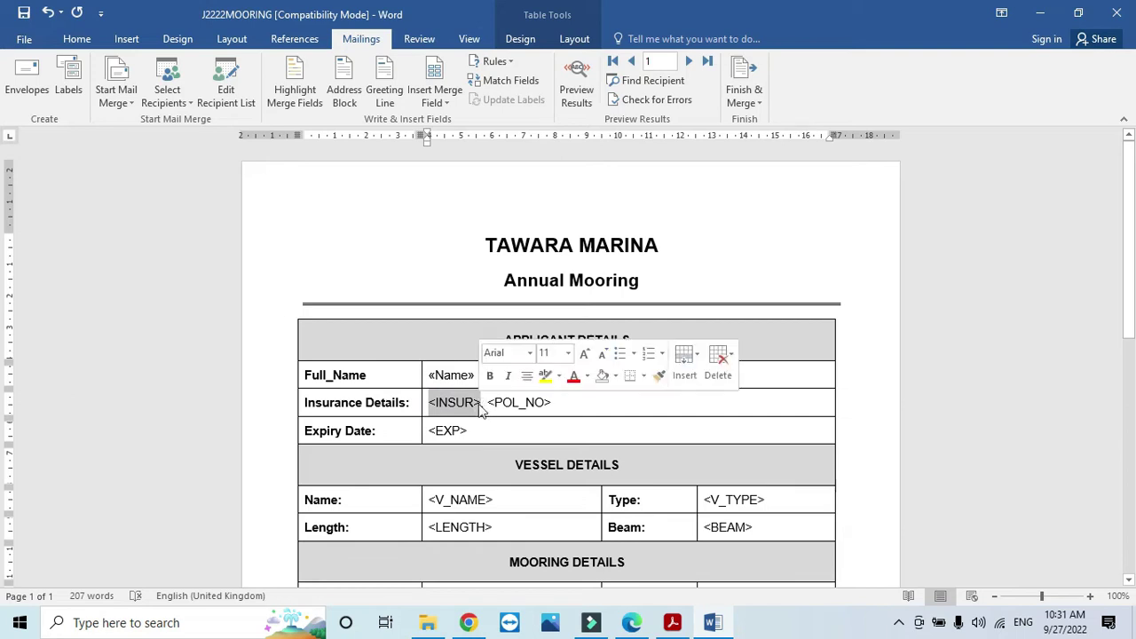
left_click(436, 100)
left_click(463, 142)
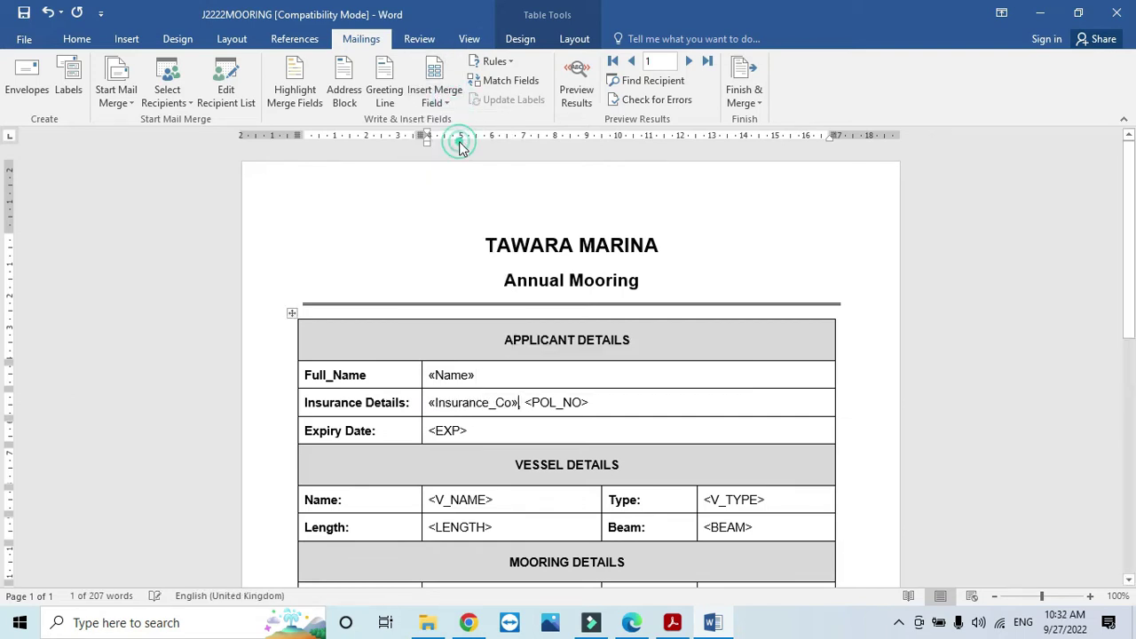
left_click_drag(595, 401, 524, 403)
left_click(433, 96)
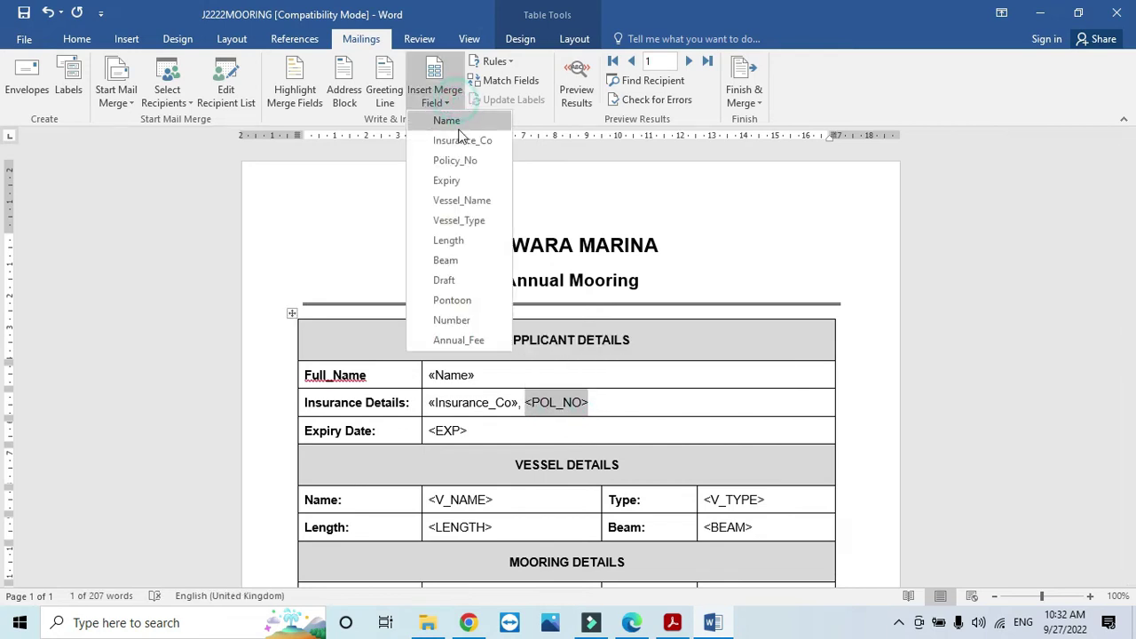
left_click(465, 162)
Step: Replace <EXP>, <V_NAME> and <V_TYPE> with Expiry, Vessel_Name and Vessel_Type fields
left_click_drag(467, 431, 432, 431)
left_click(435, 95)
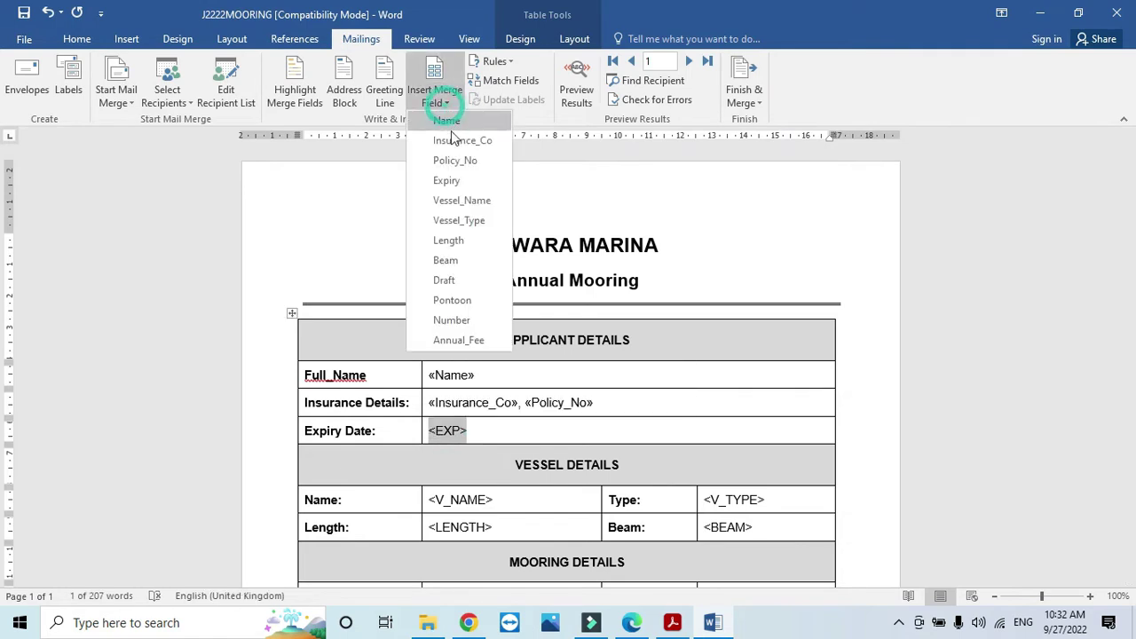
left_click(460, 181)
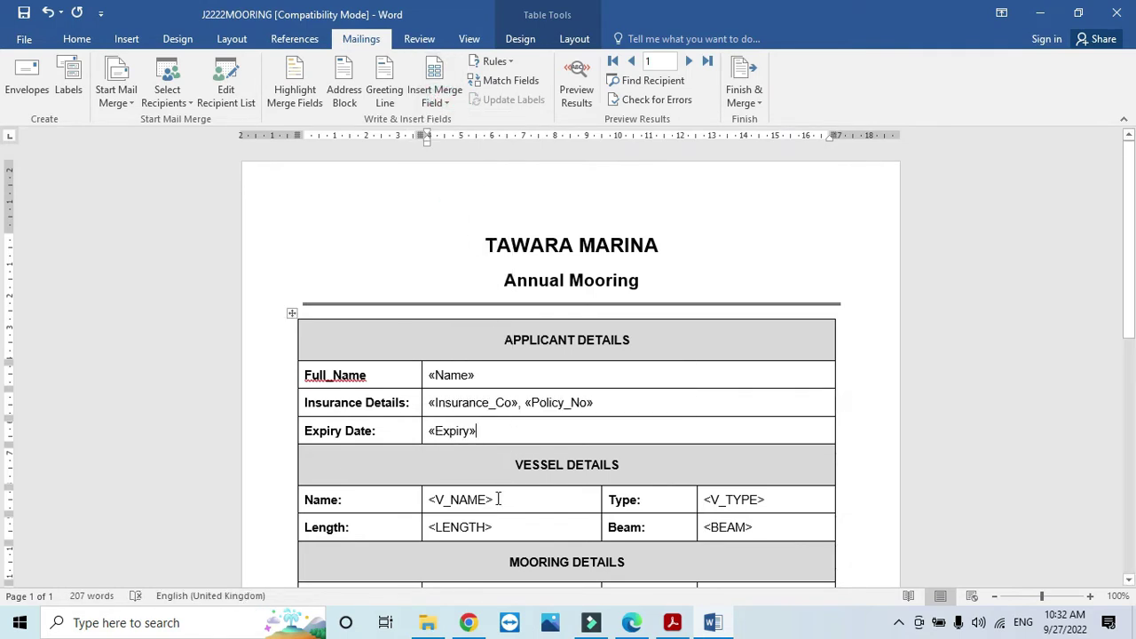
left_click_drag(498, 500, 431, 499)
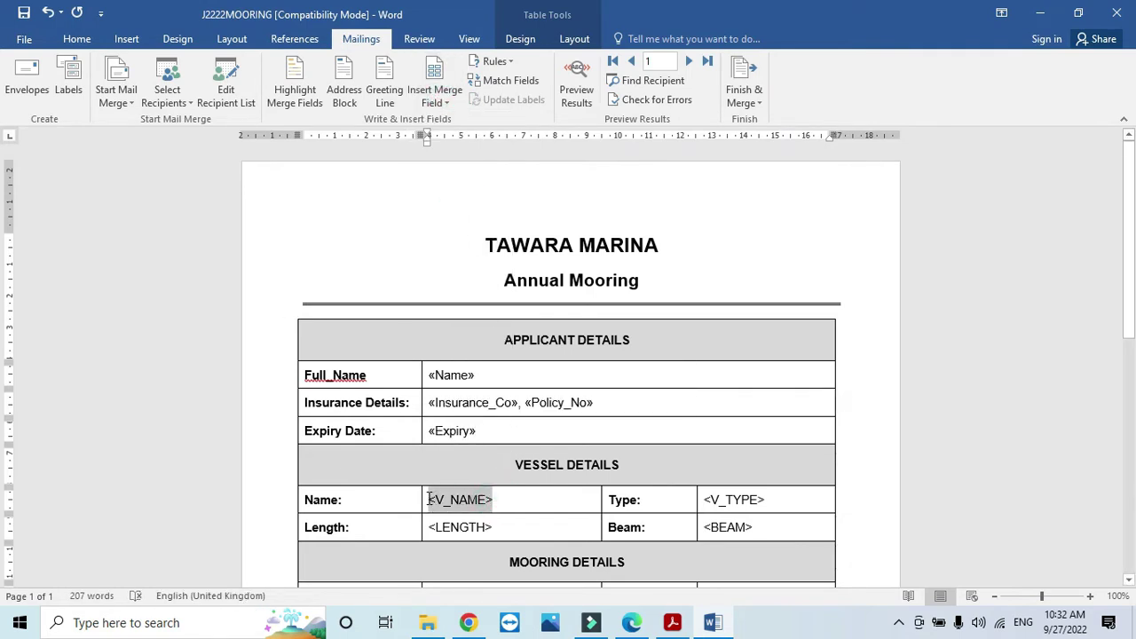
left_click(450, 104)
left_click(475, 199)
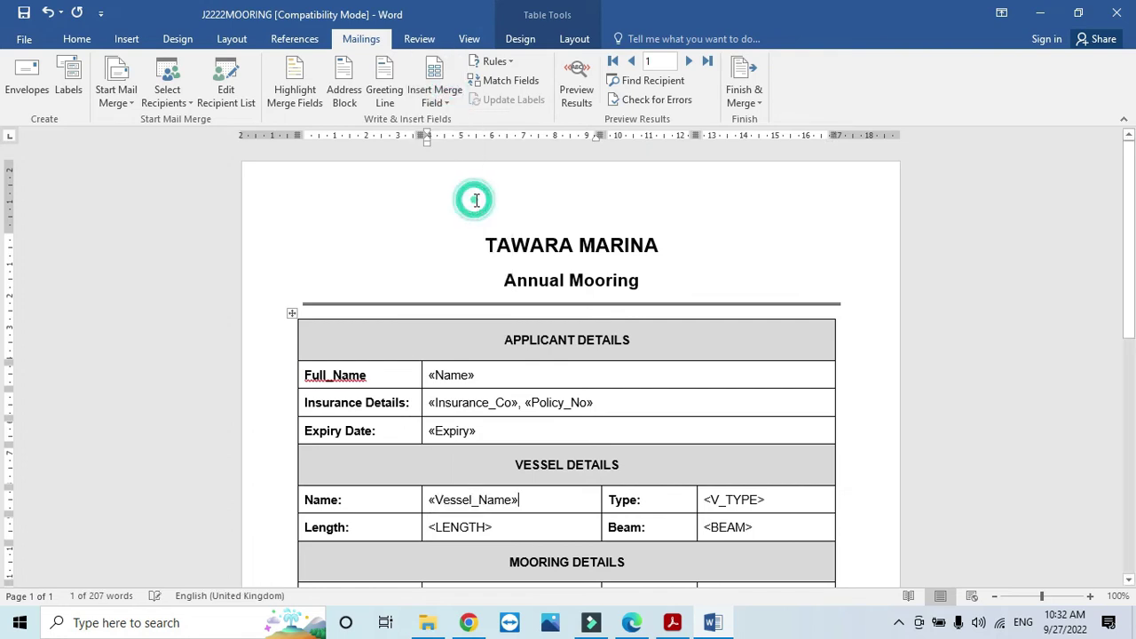
left_click_drag(767, 497, 704, 499)
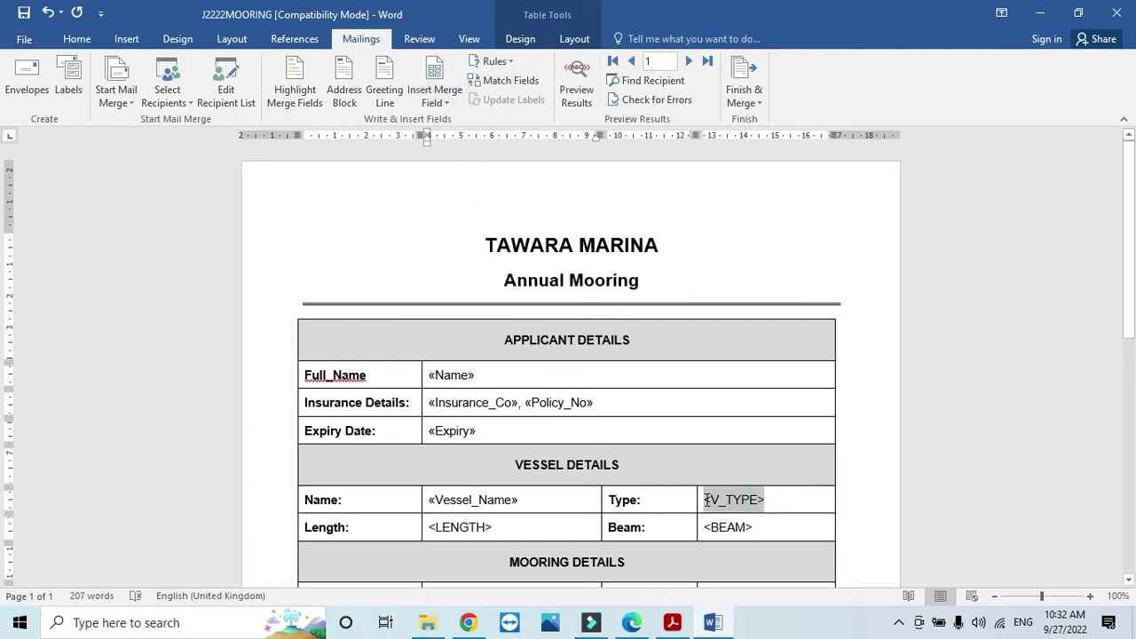
left_click(450, 102)
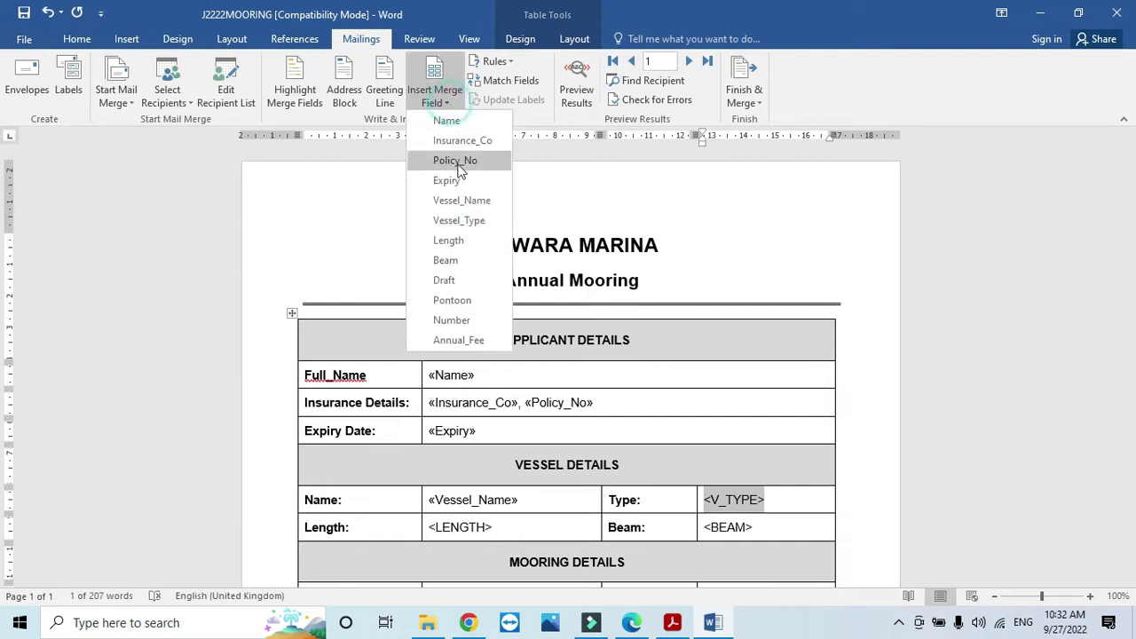
left_click(464, 220)
Step: Replace <LENGTH> and <BEAM> with the Length and Beam merge fields
left_click_drag(492, 527, 429, 527)
left_click(448, 102)
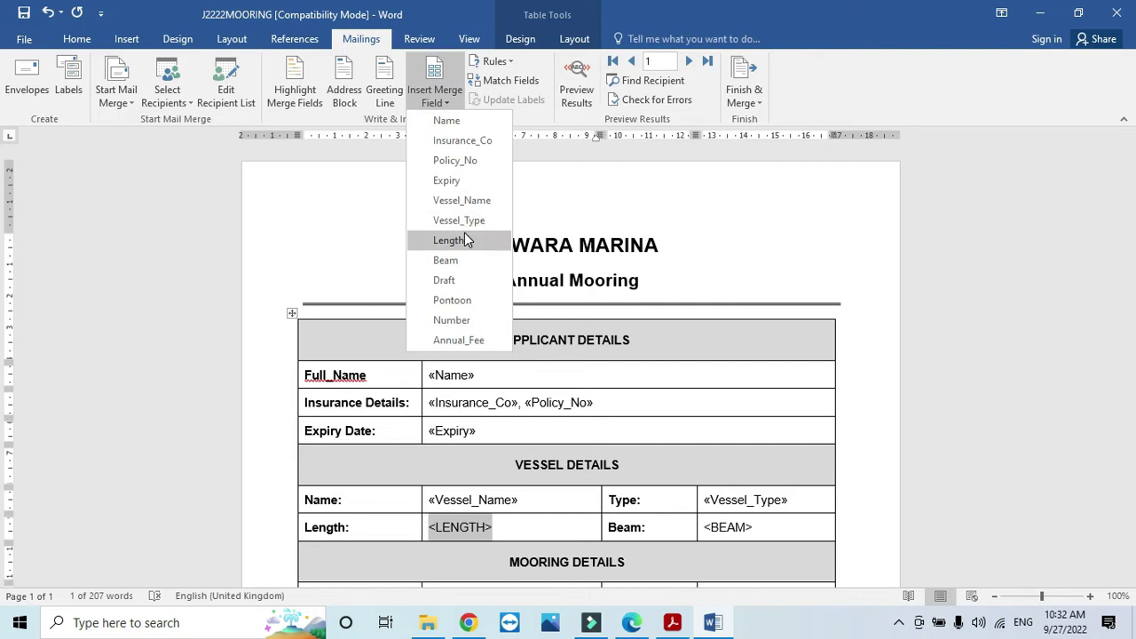
left_click(465, 235)
left_click_drag(756, 531, 705, 527)
left_click(435, 96)
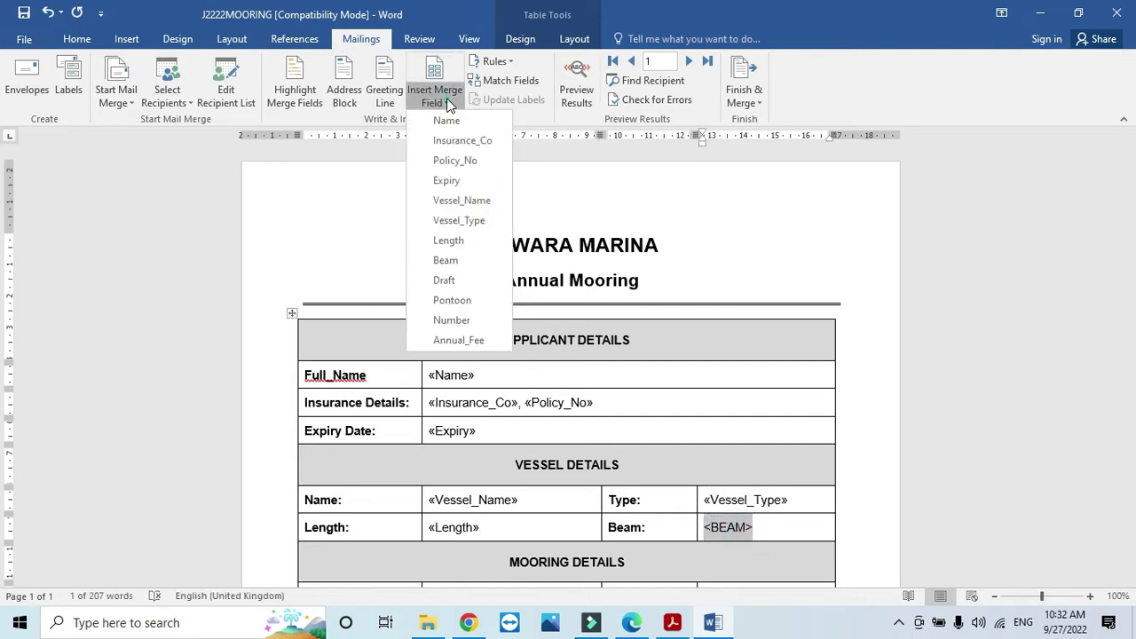
left_click(446, 260)
scroll(474, 274, "down", 3)
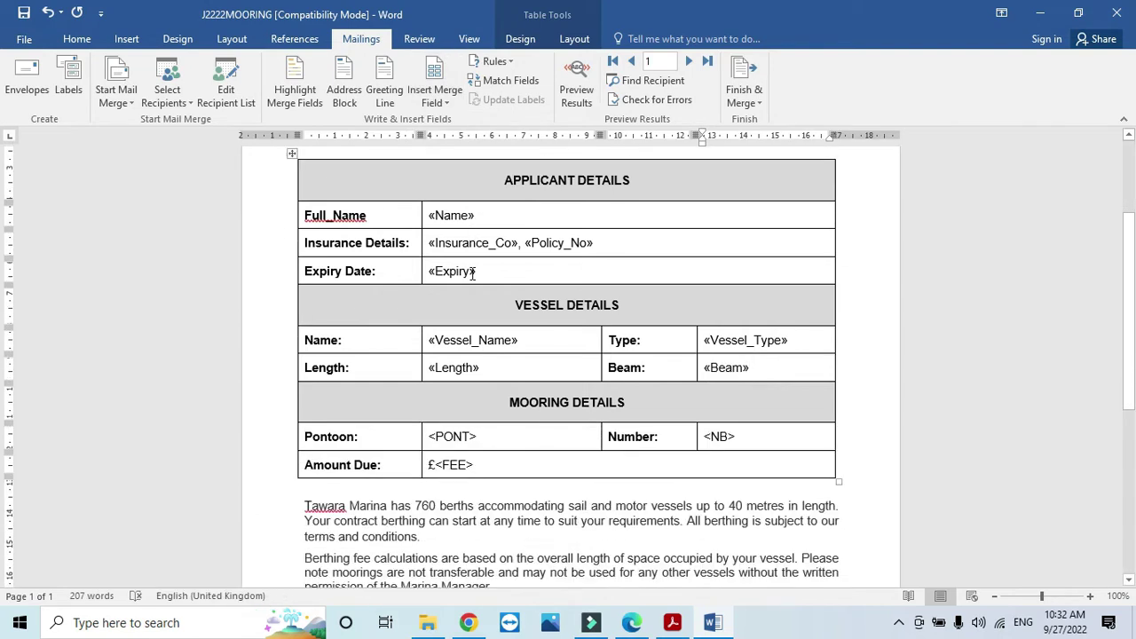
scroll(480, 284, "down", 1)
key("alt+Tab")
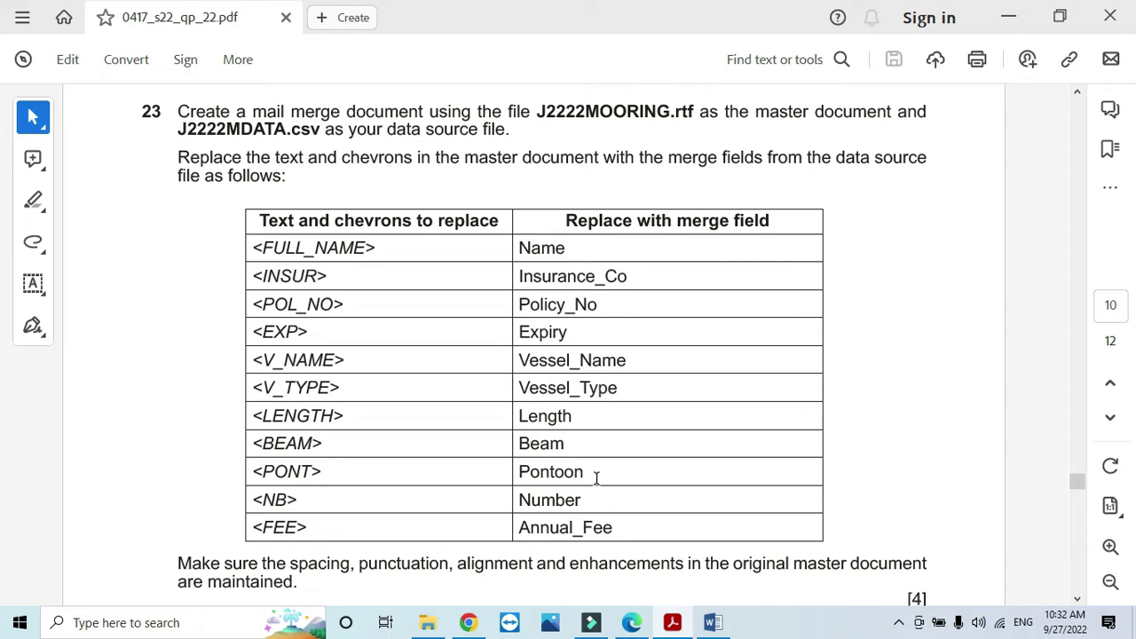
key("alt+Tab")
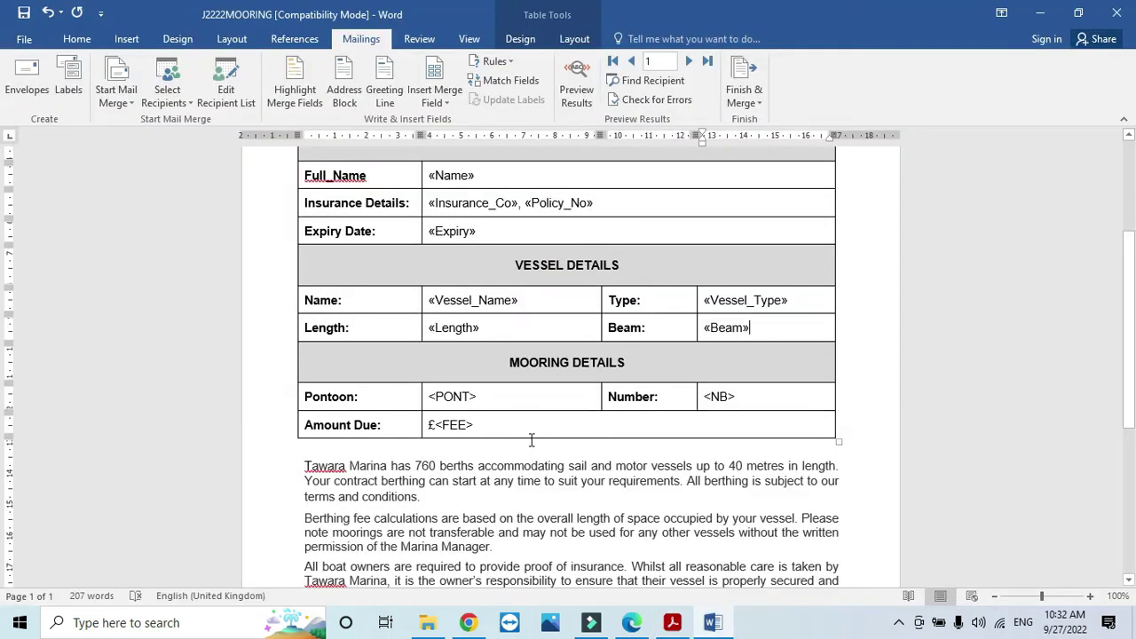
Step: Replace the <PONT> placeholder in the Pontoon cell with the Pontoon field
left_click_drag(480, 396, 429, 397)
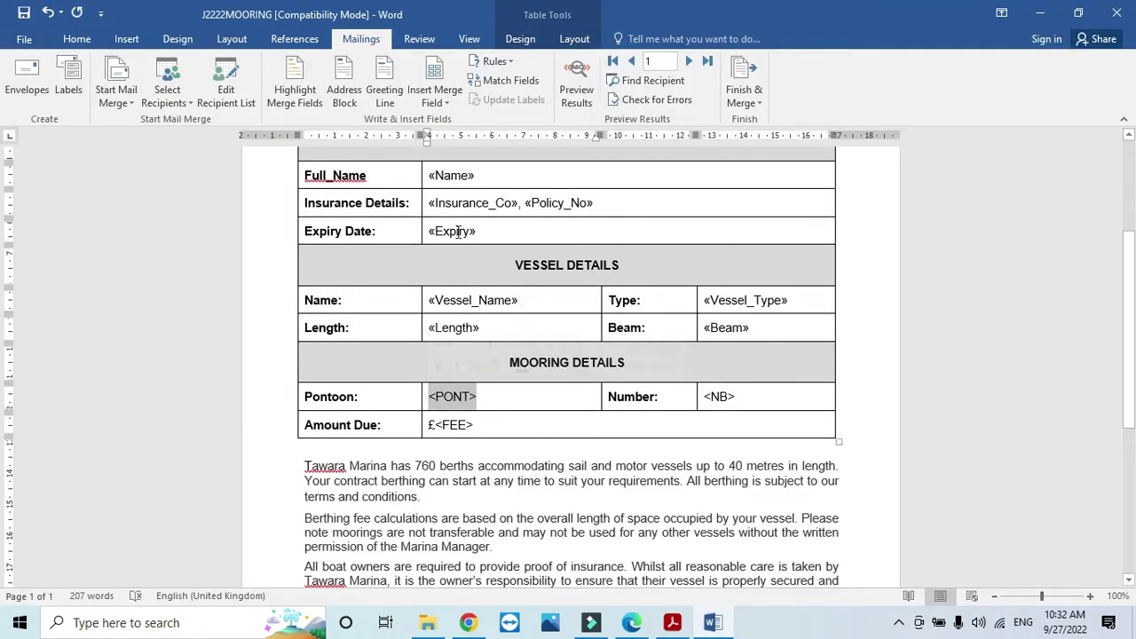
left_click(454, 101)
left_click(479, 299)
key("alt+Tab")
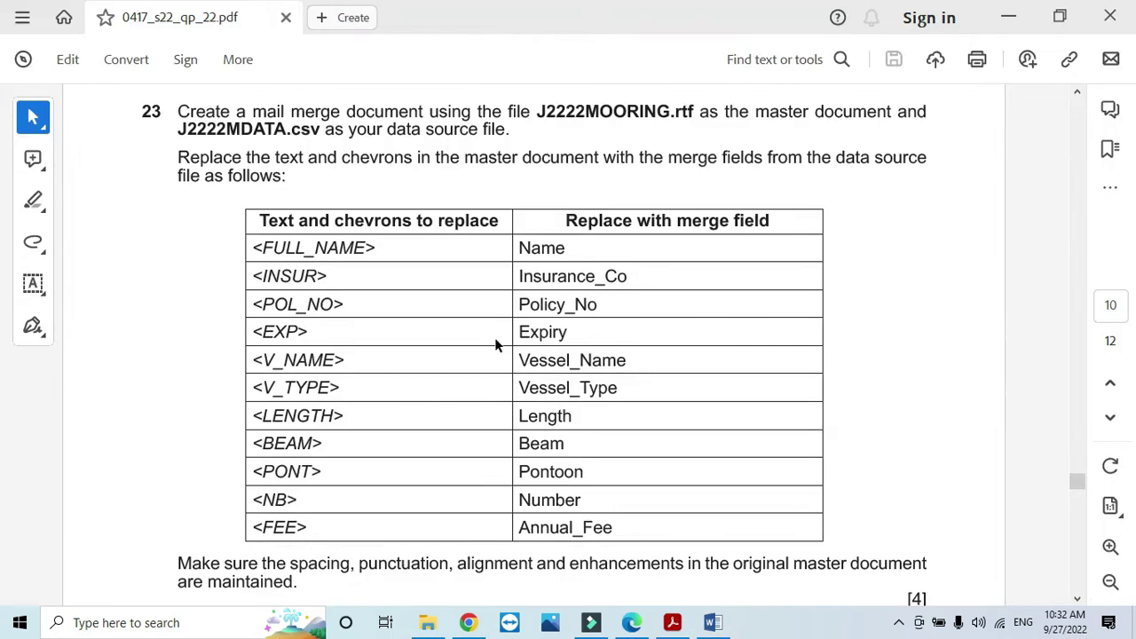
key("alt+Tab")
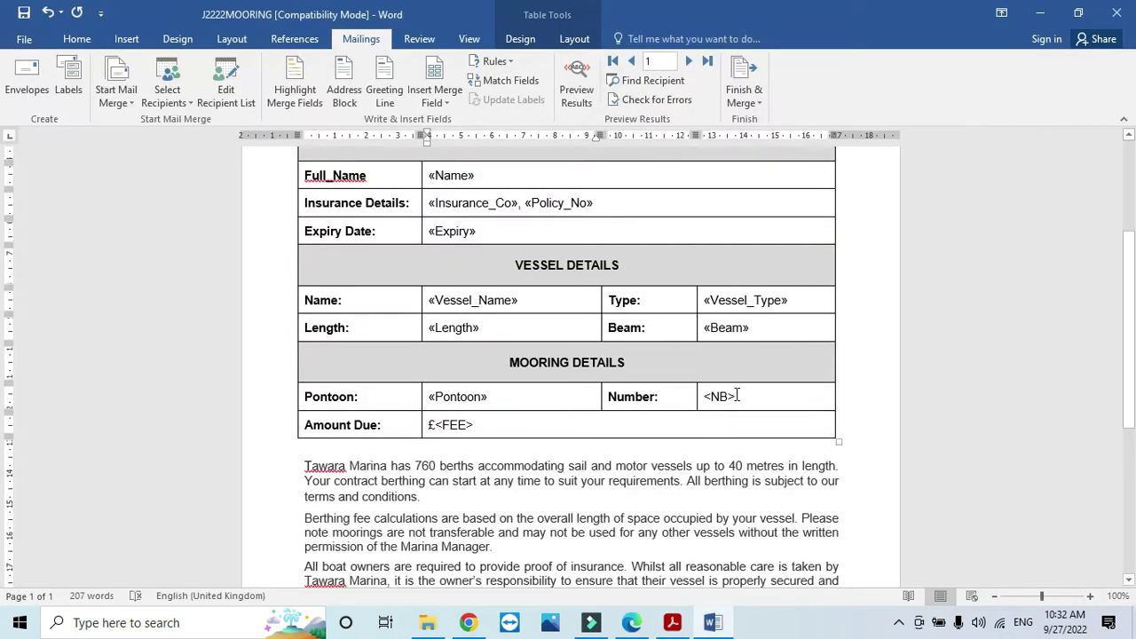
Step: Replace <NB> and <FEE> with the Number and Annual_Fee merge fields
left_click_drag(737, 396, 705, 396)
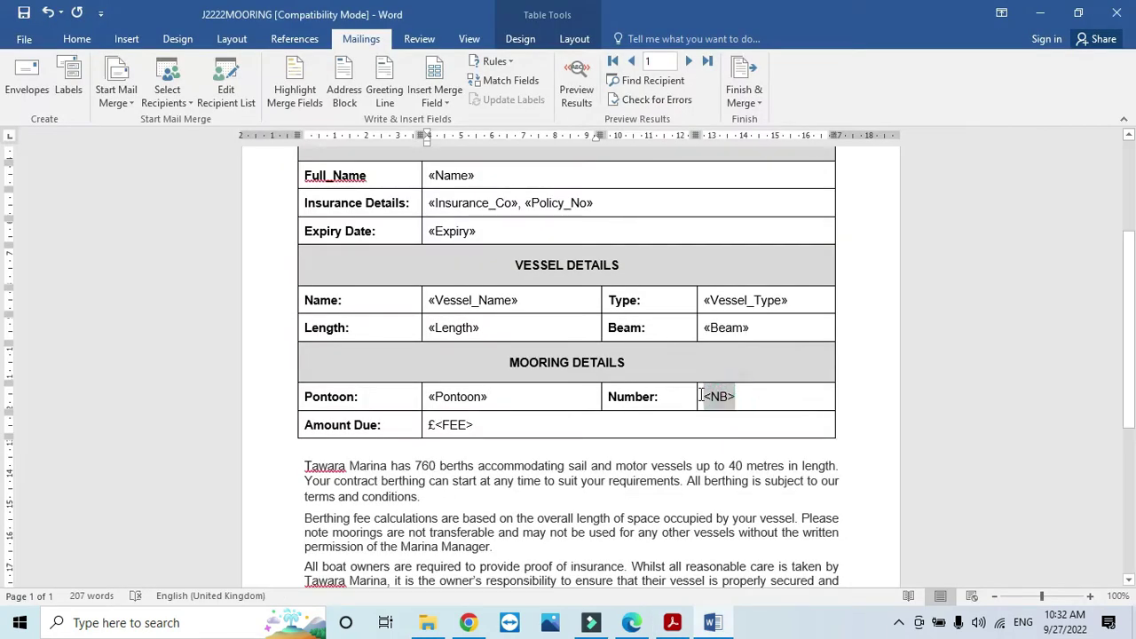
left_click(454, 103)
left_click(454, 317)
key("alt+Tab")
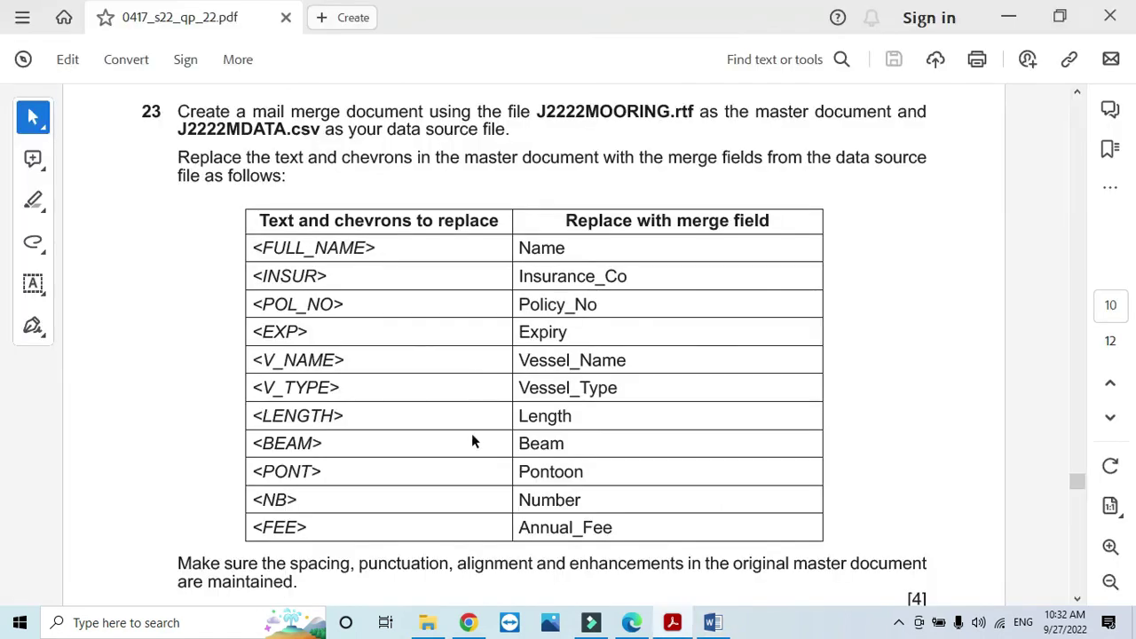
key("alt+Tab")
left_click_drag(475, 425, 437, 425)
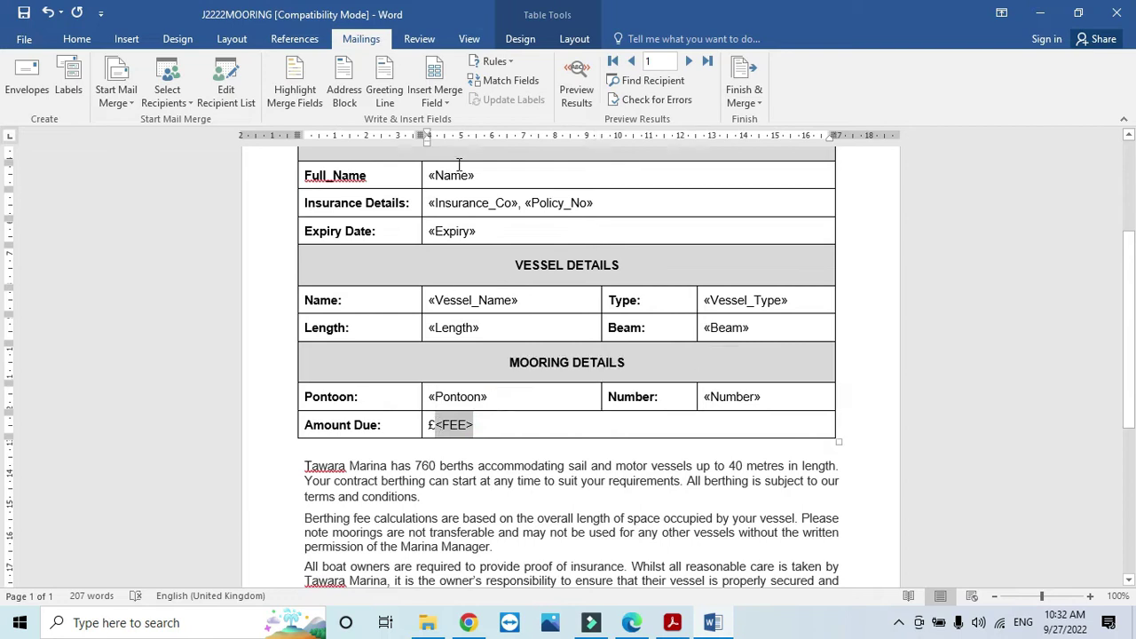
left_click(435, 98)
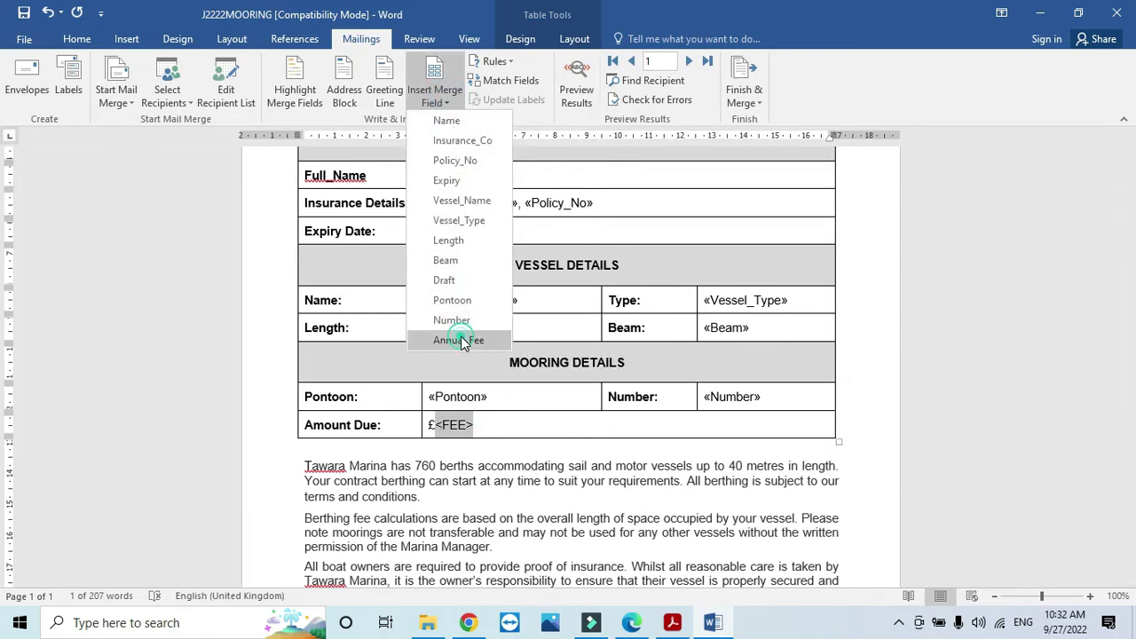
left_click(451, 340)
key("alt+Tab")
scroll(479, 342, "down", 6)
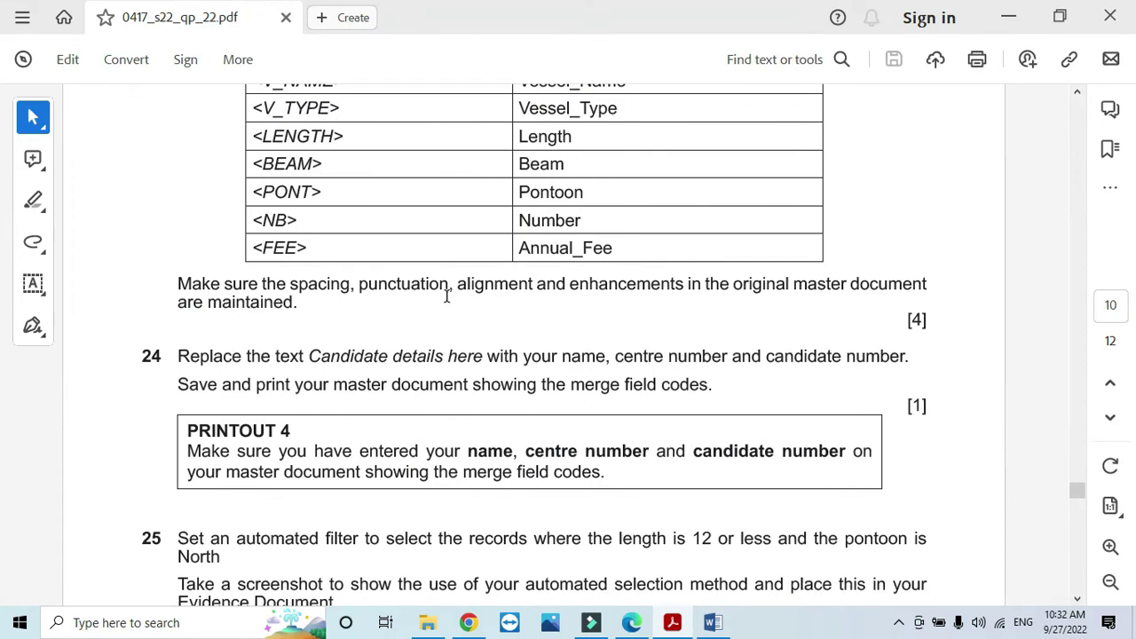
left_click_drag(466, 291, 869, 304)
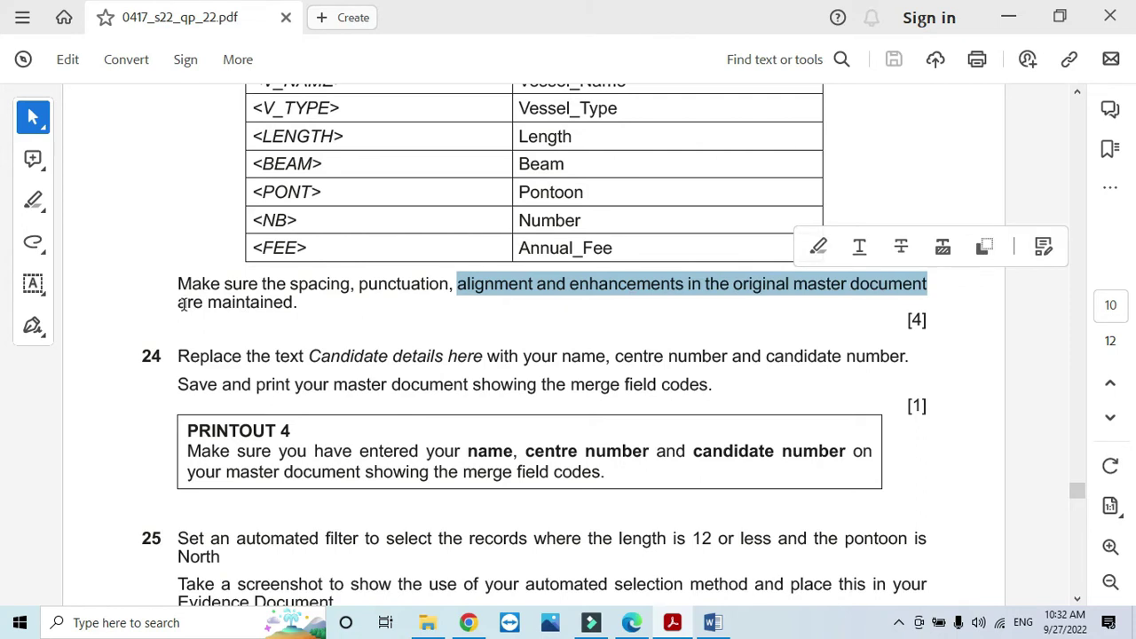
left_click(291, 311)
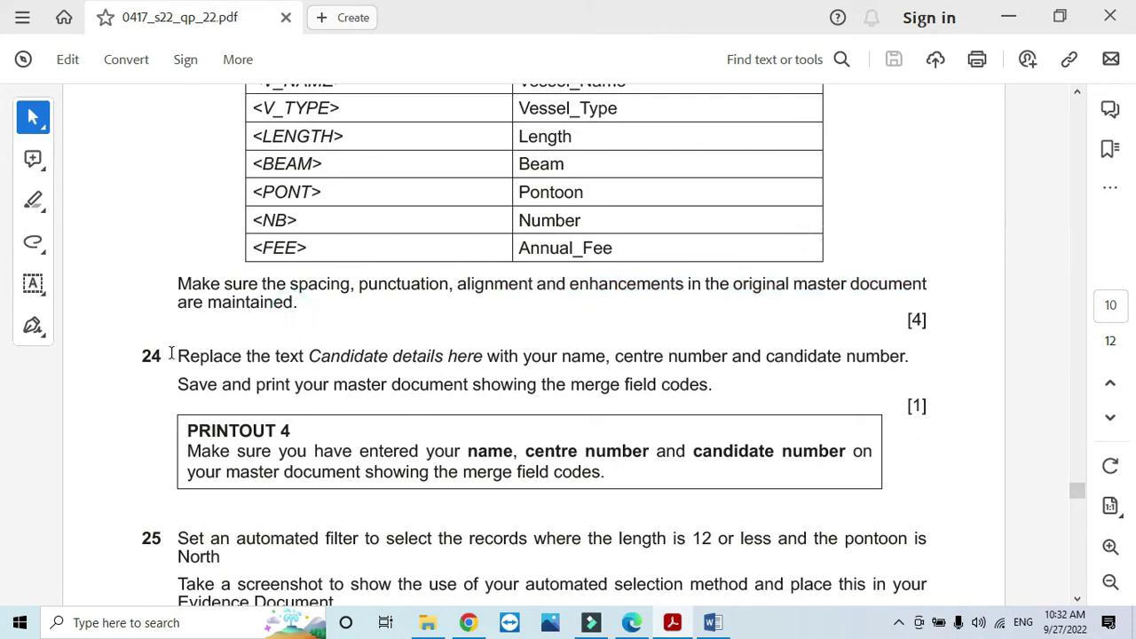
mouse_move(177, 356)
left_mouse_down()
mouse_move(555, 357)
mouse_move(634, 369)
mouse_move(883, 358)
mouse_move(892, 368)
left_mouse_up()
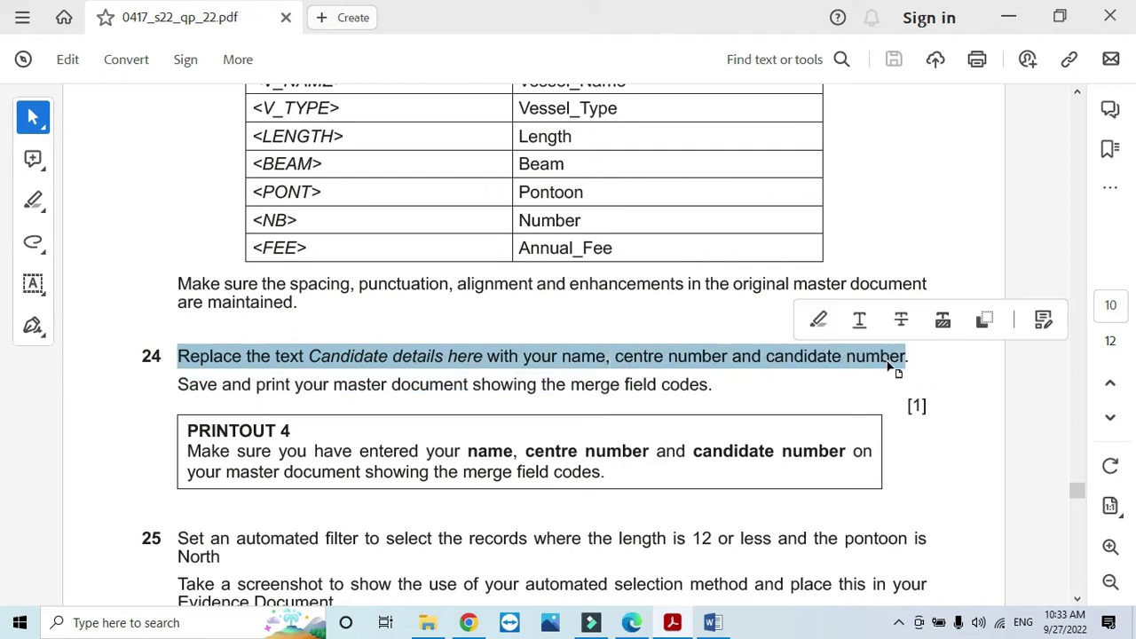
Step: Replace 'Candidate details here' in the Marina Manager cell with the candidate's details
key("alt+Tab")
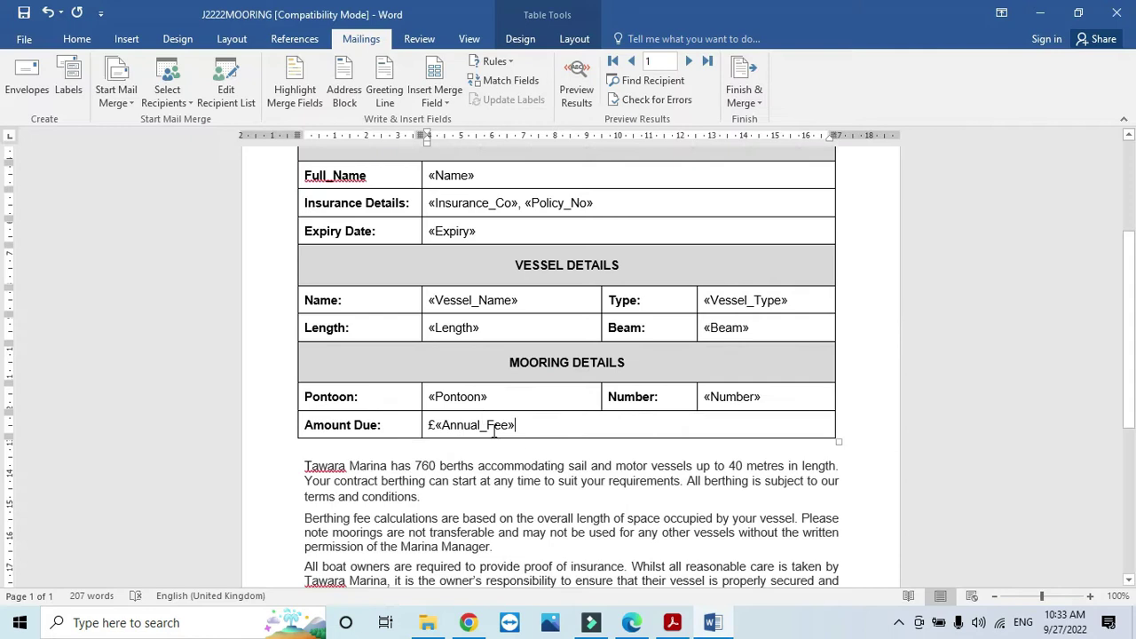
scroll(466, 428, "down", 3)
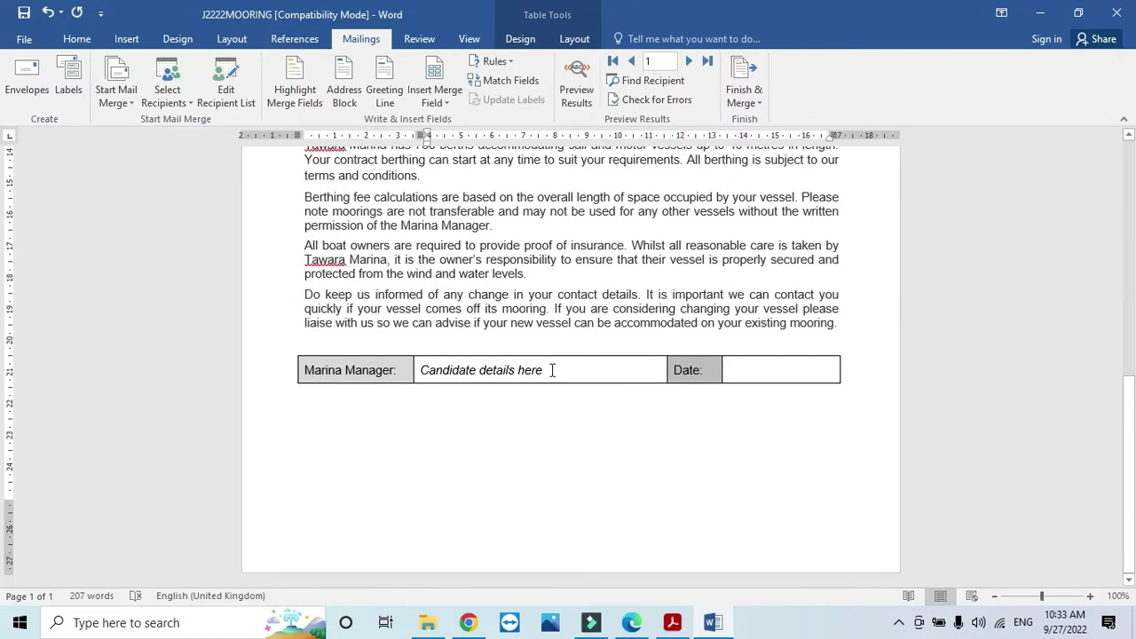
left_click_drag(552, 371, 430, 376)
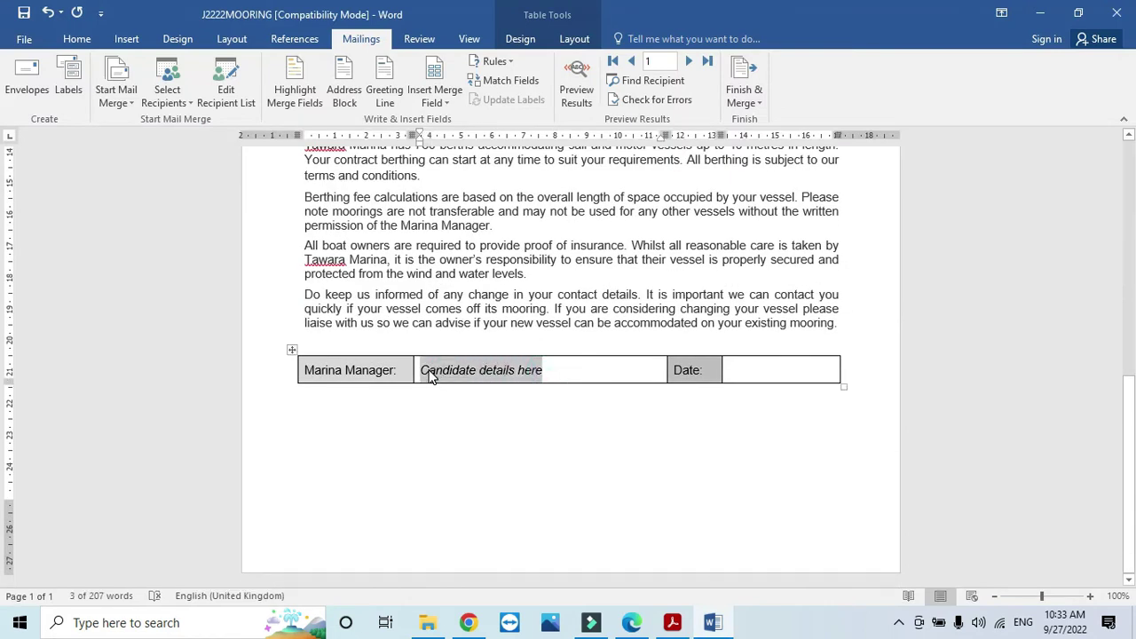
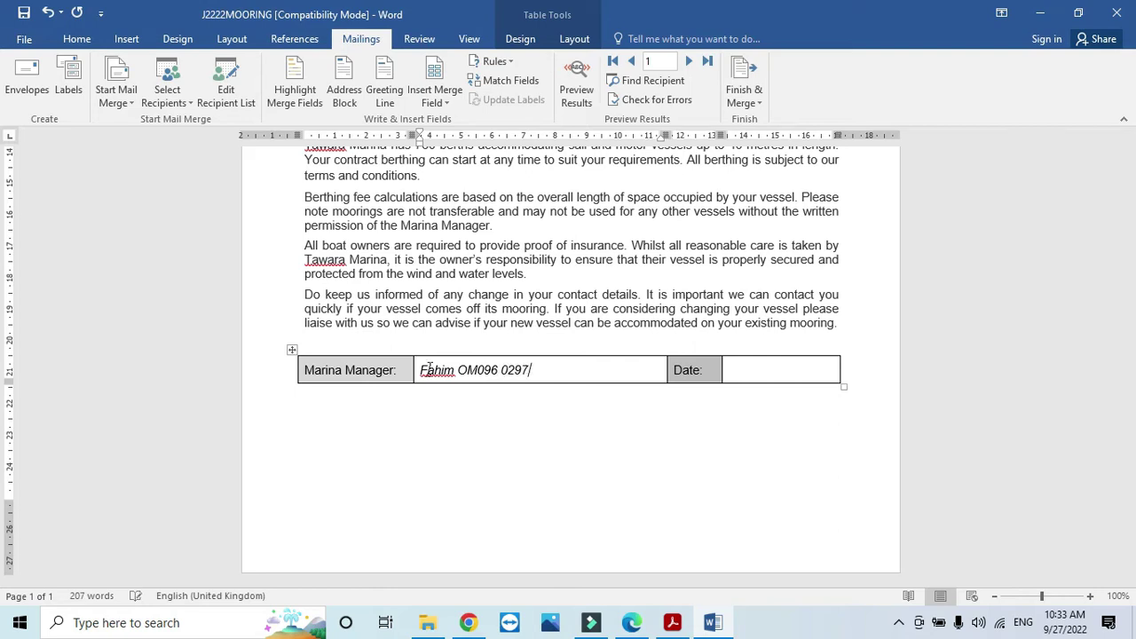
Step: Highlight the question paper line about saving and printing the master document
key("alt+Tab")
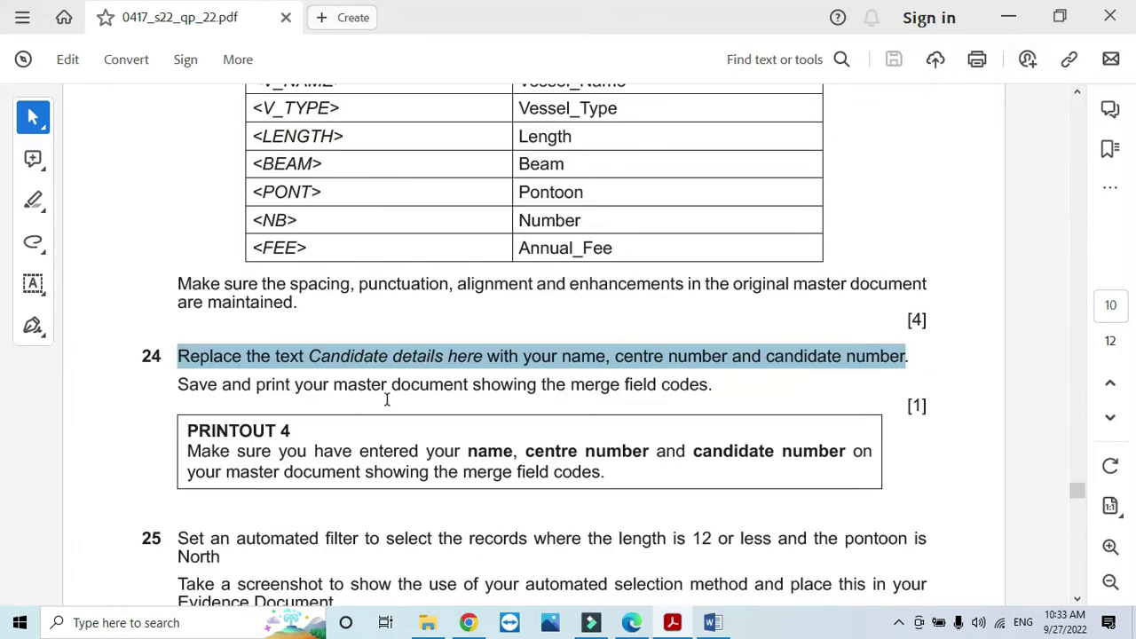
left_click_drag(178, 385, 714, 395)
key("alt+Tab")
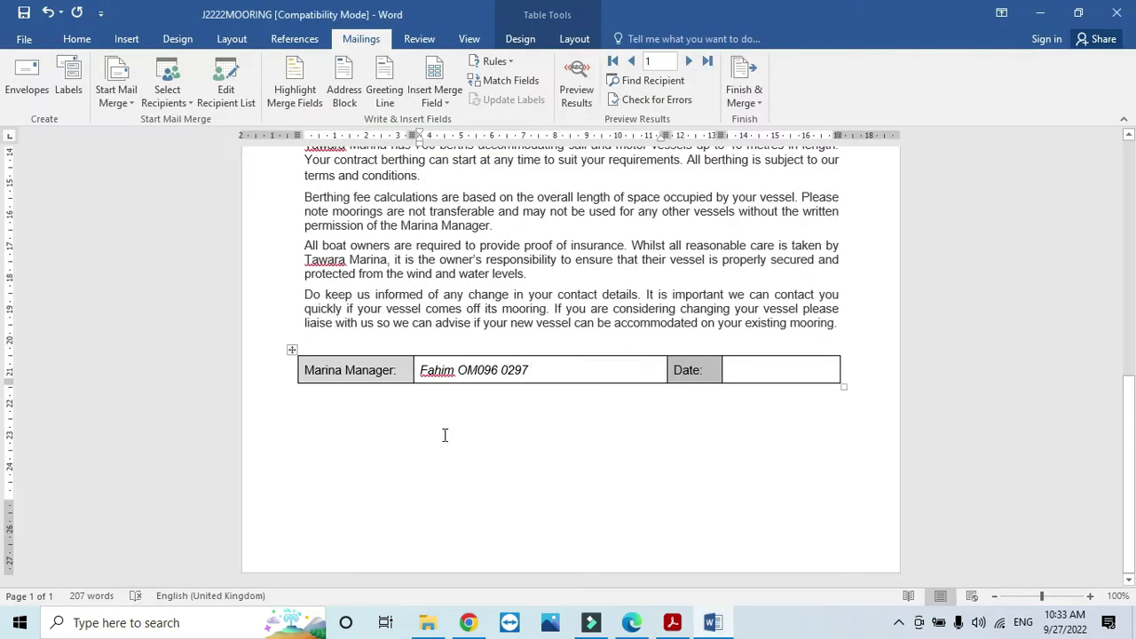
scroll(444, 436, "up", 7)
scroll(445, 436, "up", 3)
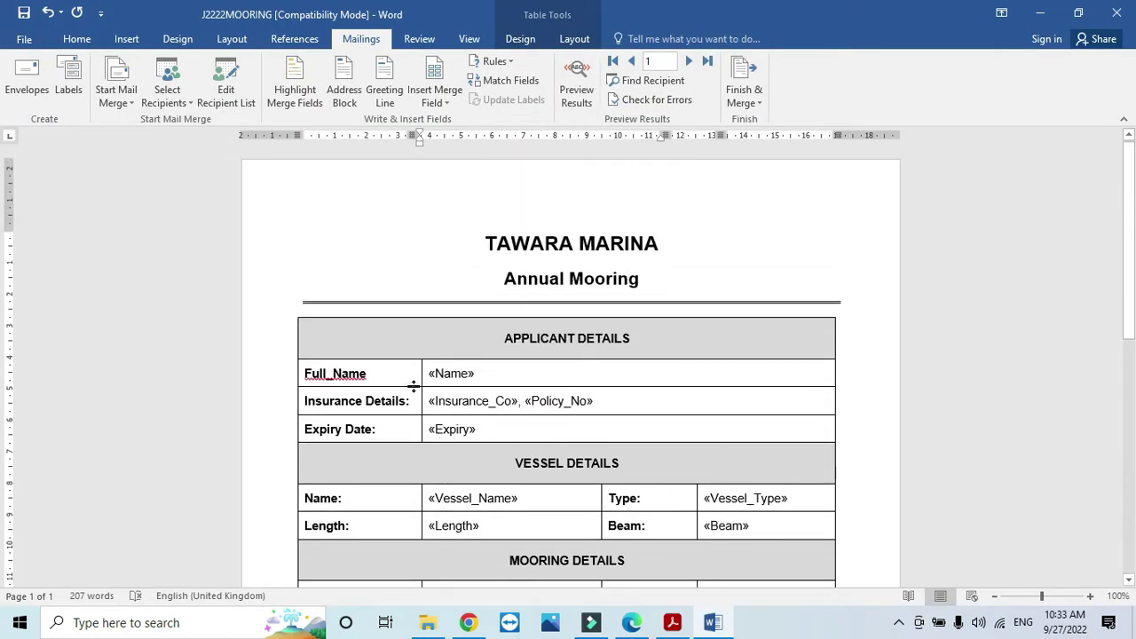
scroll(557, 406, "down", 6)
scroll(558, 406, "down", 3)
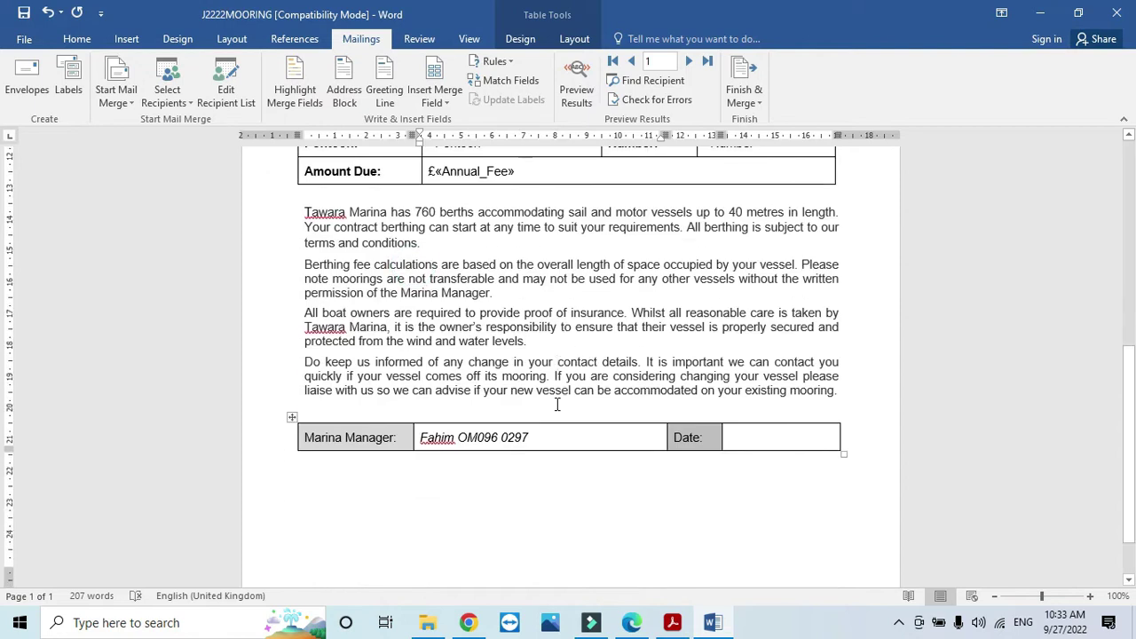
key("alt+Tab")
scroll(423, 406, "down", 5)
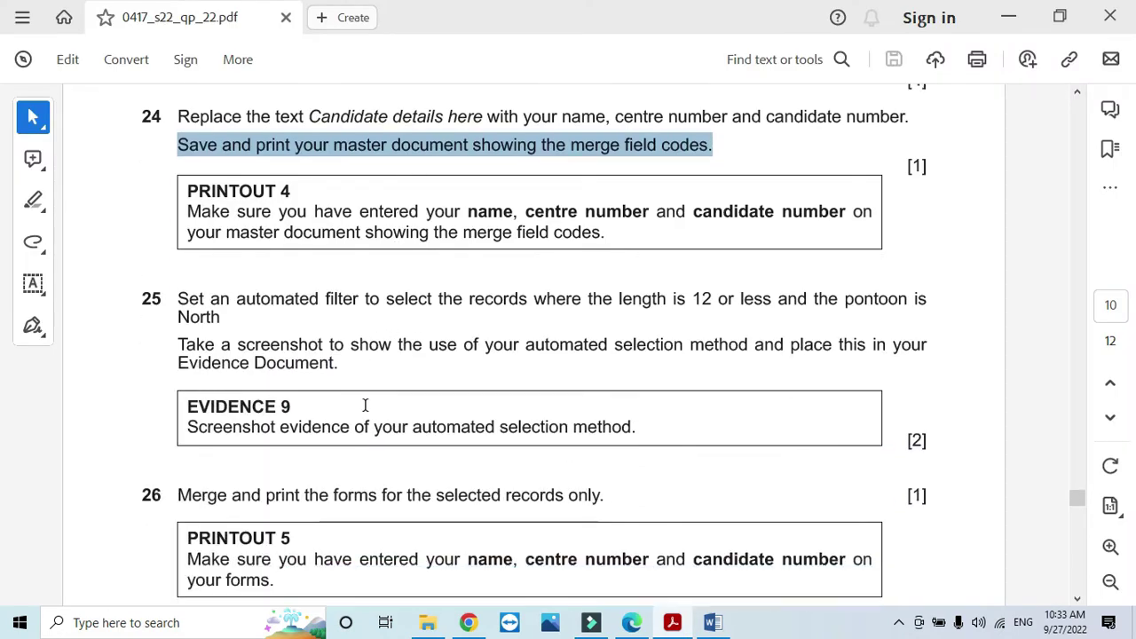
scroll(207, 308, "down", 1)
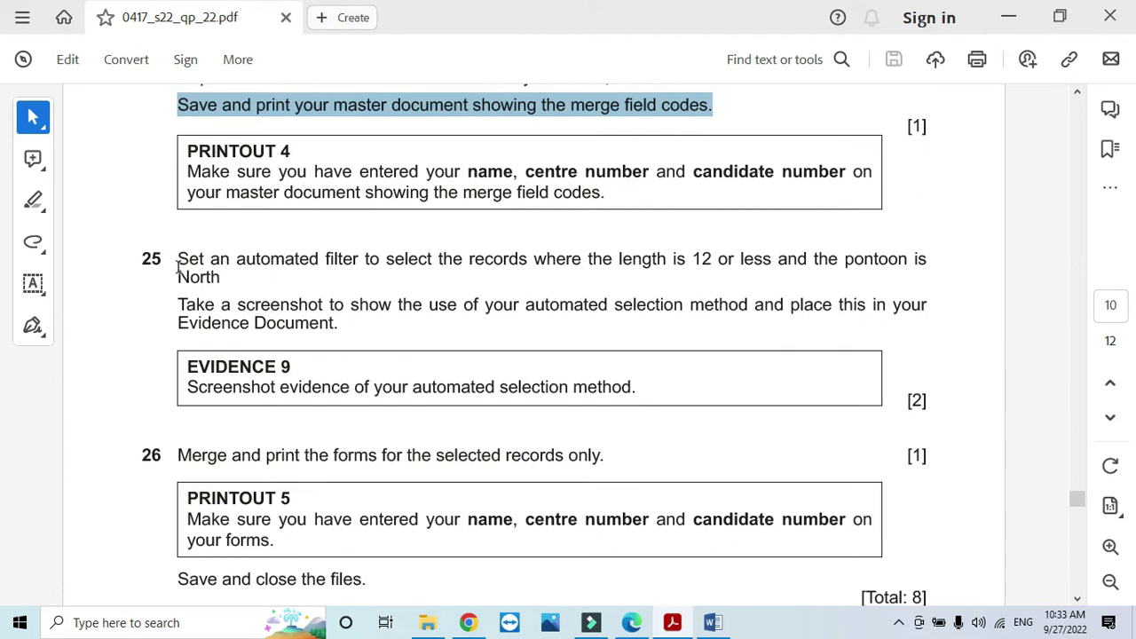
left_click_drag(178, 266, 906, 259)
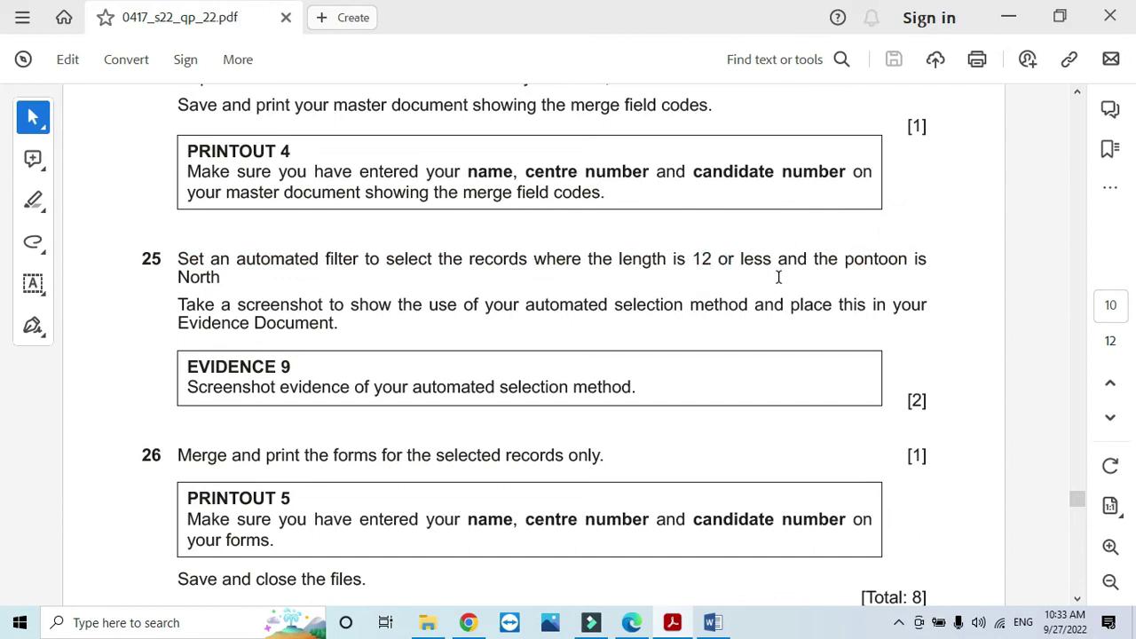
key("alt+Tab")
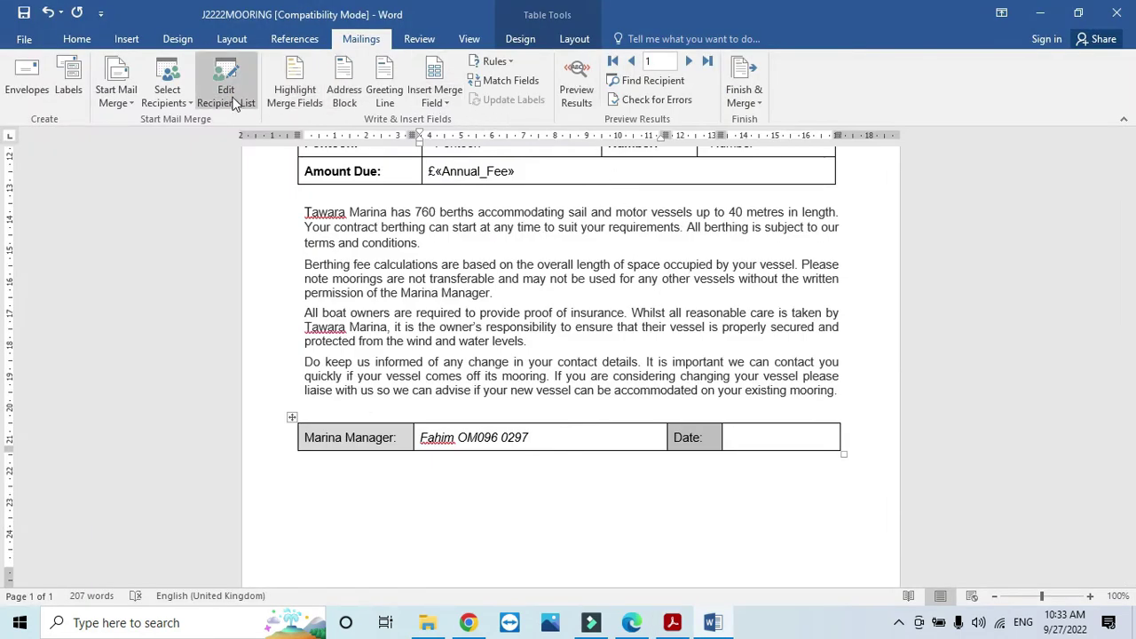
Step: Add a recipient filter condition: Length less than or equal to 12
left_click(227, 98)
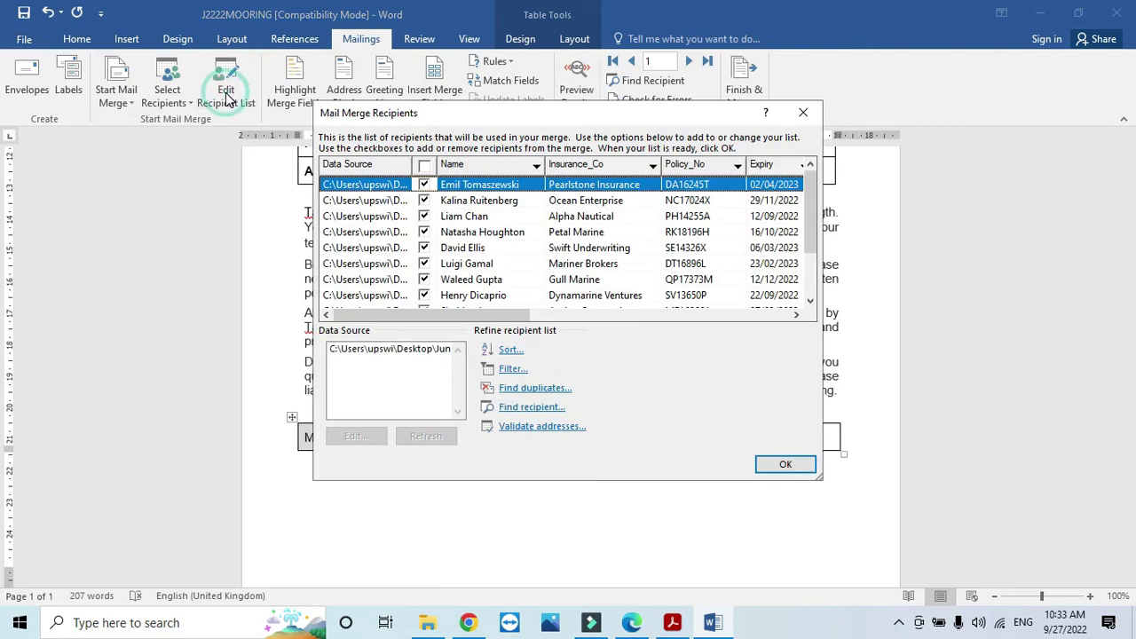
left_click(513, 373)
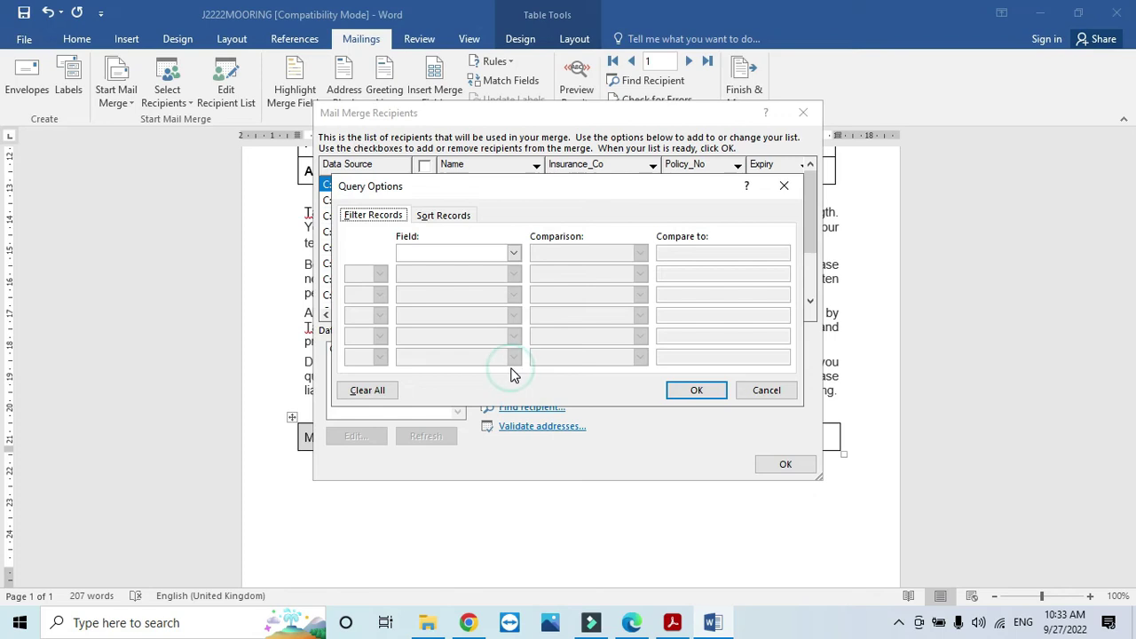
key("alt+Tab")
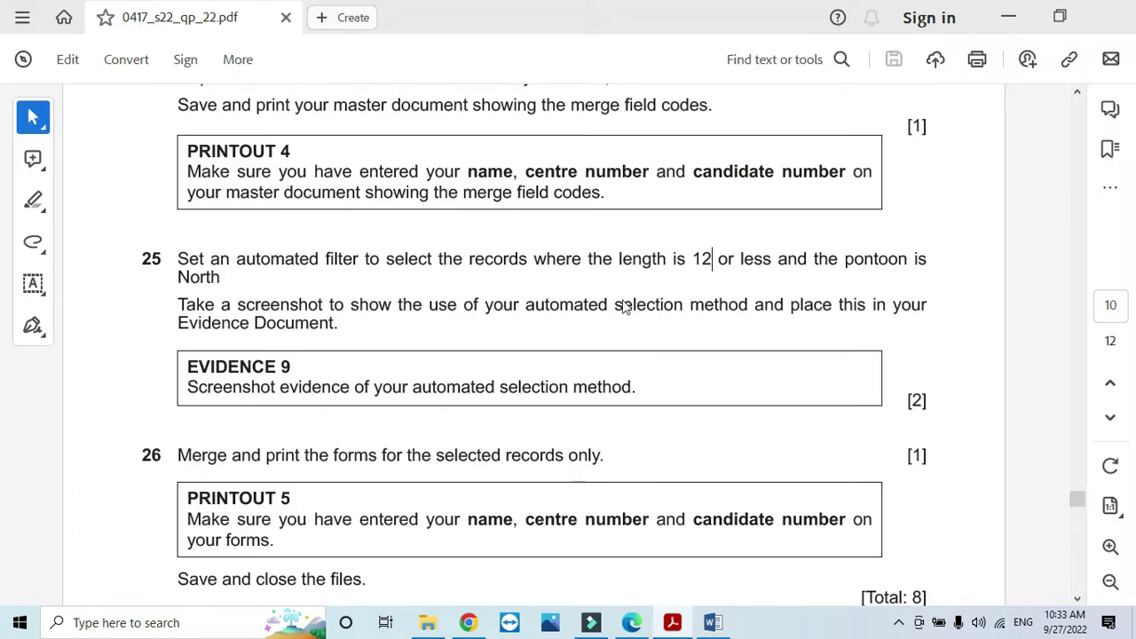
key("alt+Tab")
left_click(514, 253)
scroll(475, 308, "down", 1)
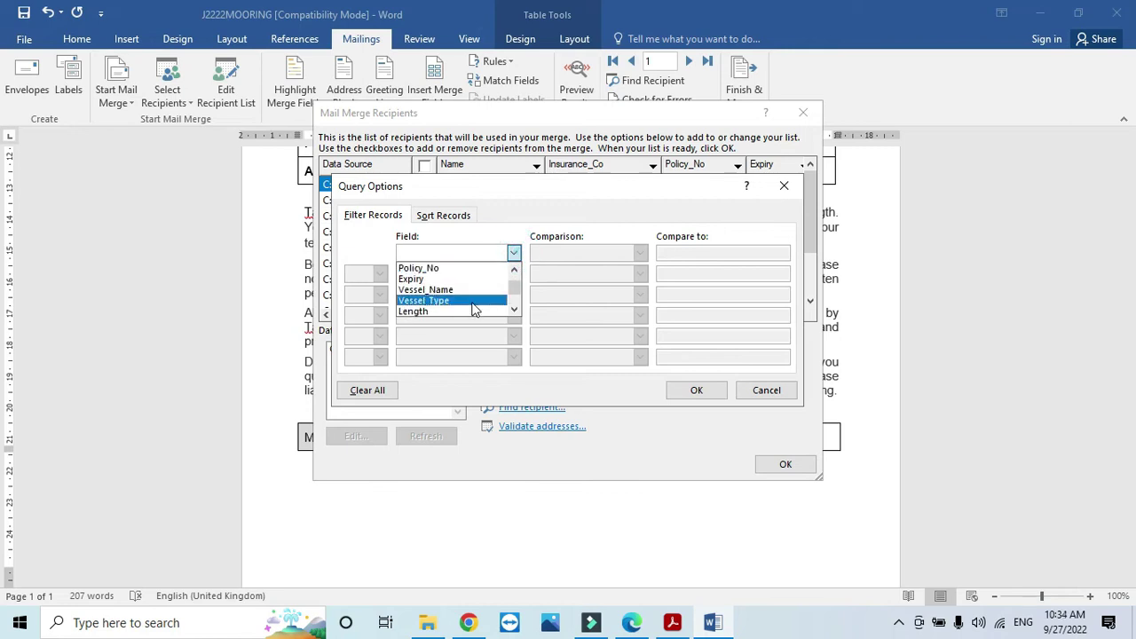
left_click(459, 311)
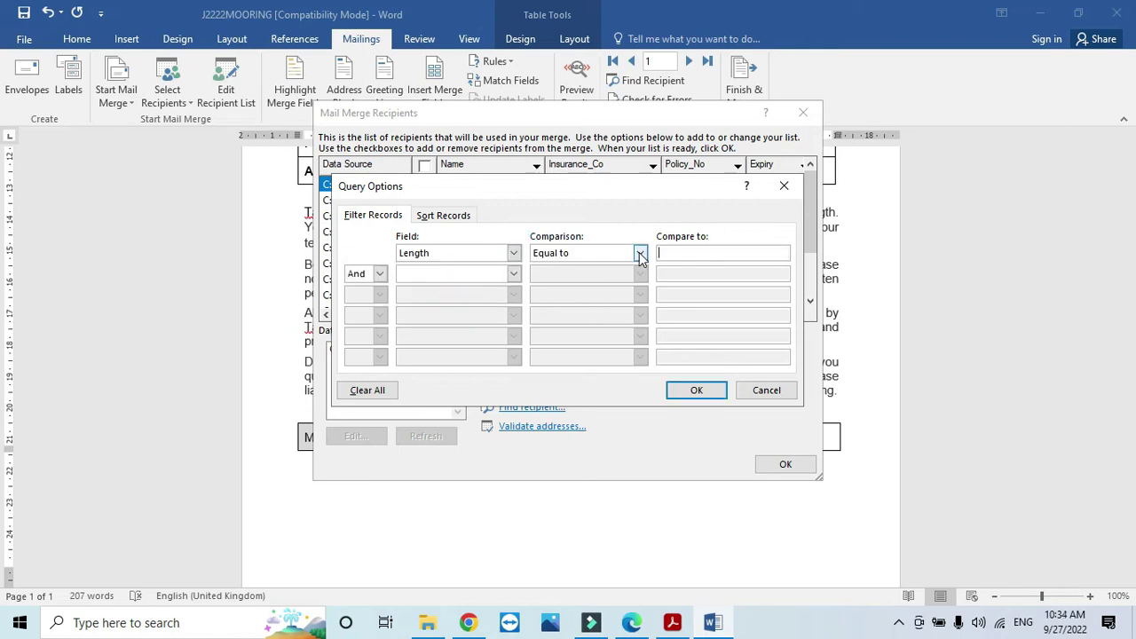
key("alt+Tab")
key("alt+Tab")
left_click(639, 253)
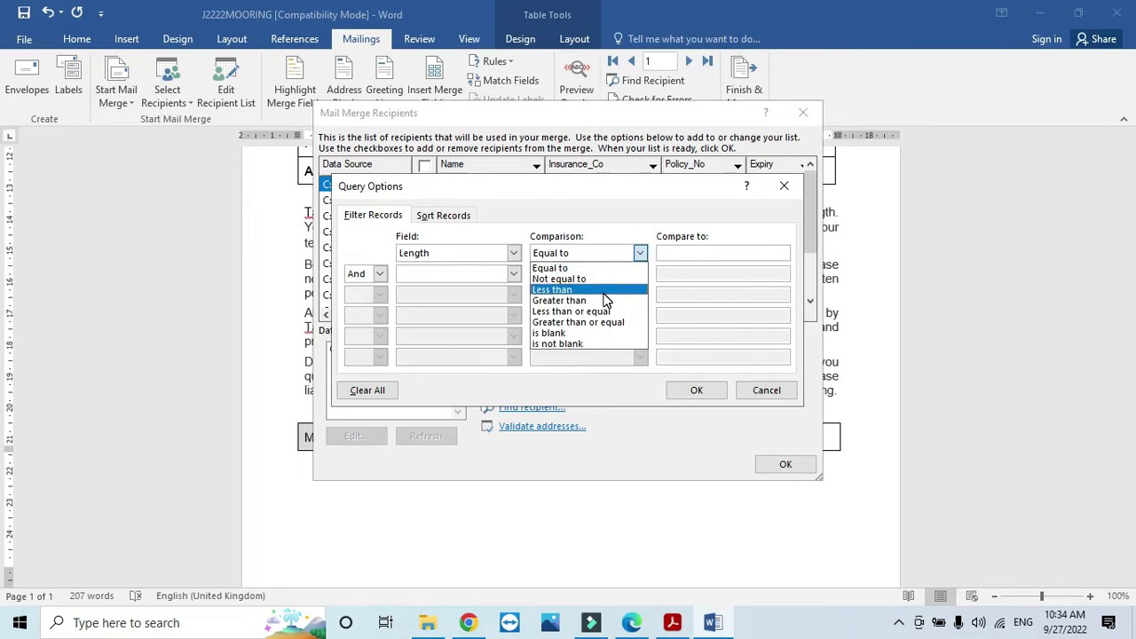
left_click(603, 313)
left_click(668, 254)
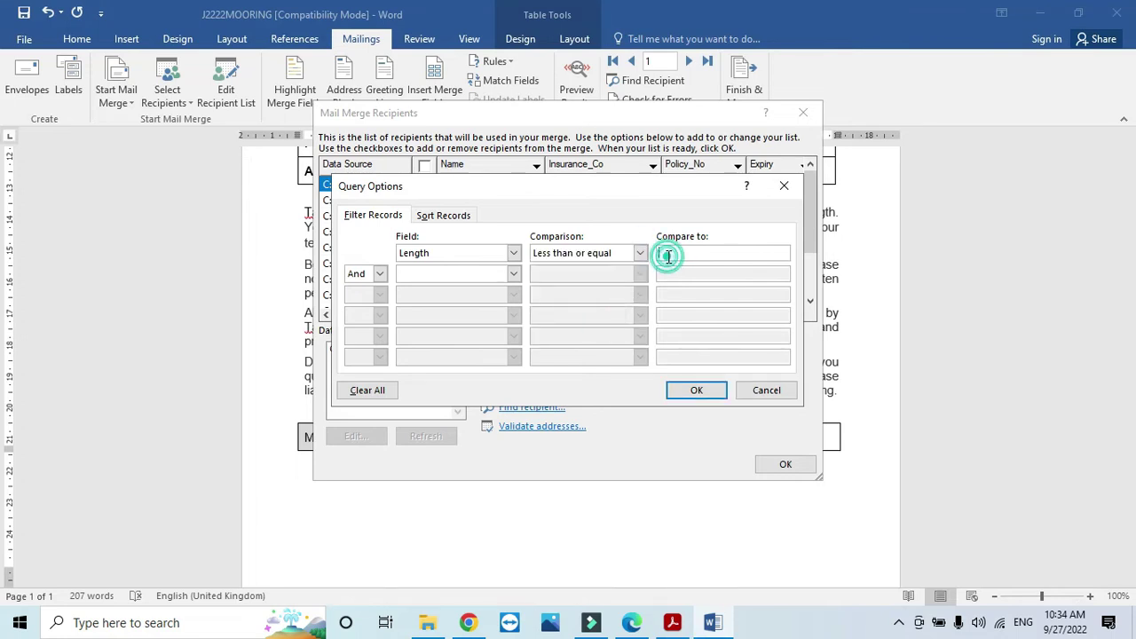
Step: Add a second condition, Pontoon equal to North, and apply the filter
left_click(514, 275)
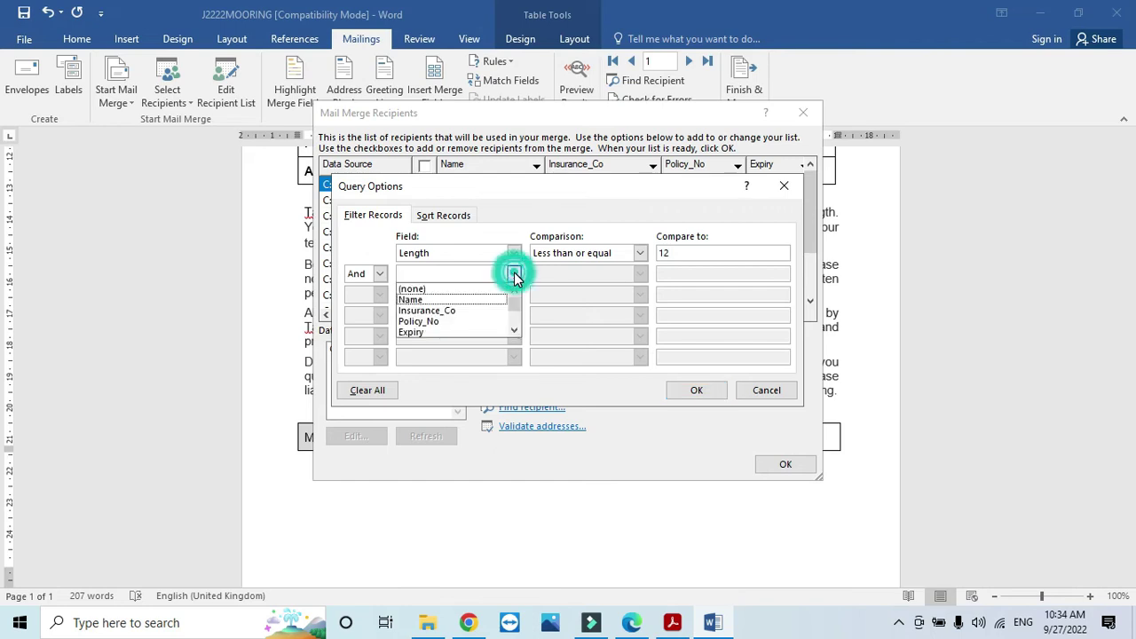
key("alt+Tab")
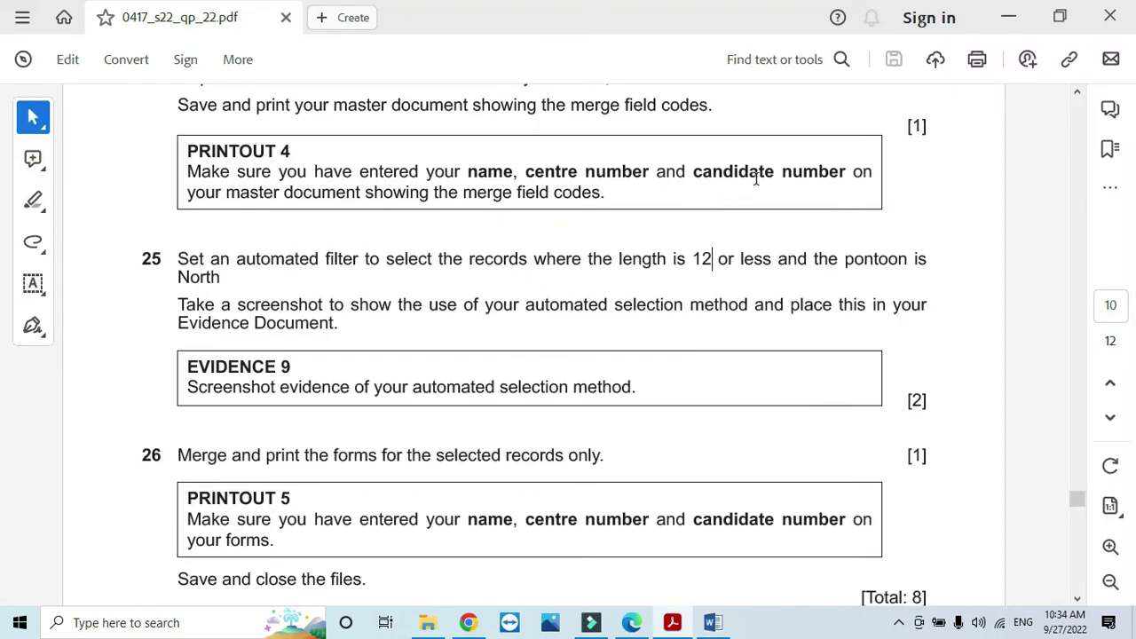
key("alt+Tab")
left_click(514, 274)
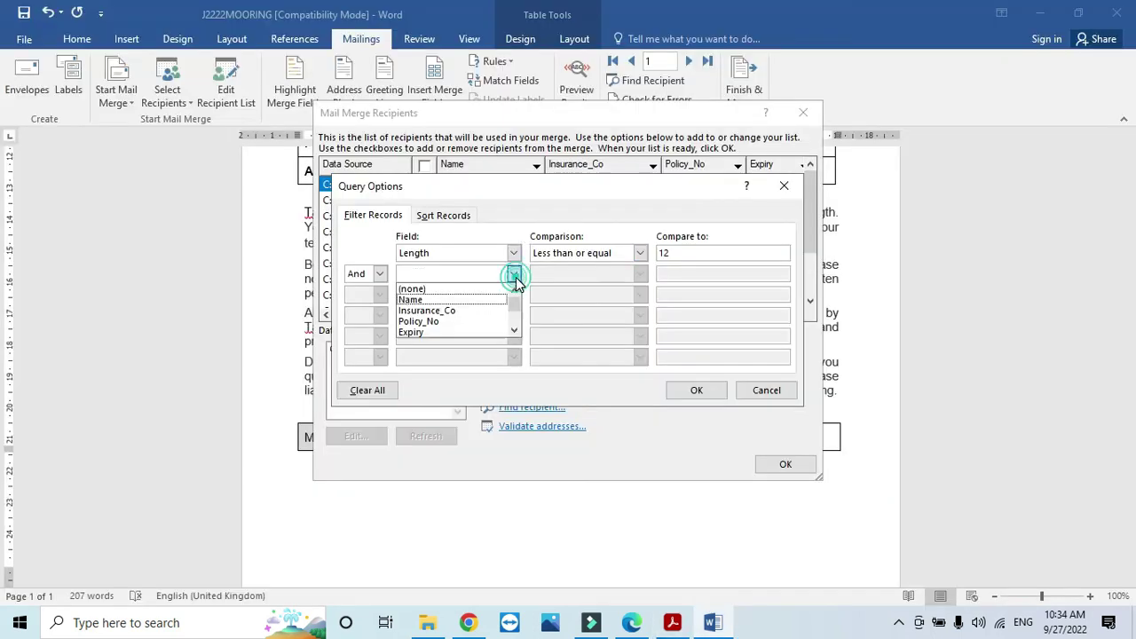
scroll(473, 306, "down", 1)
scroll(473, 307, "down", 1)
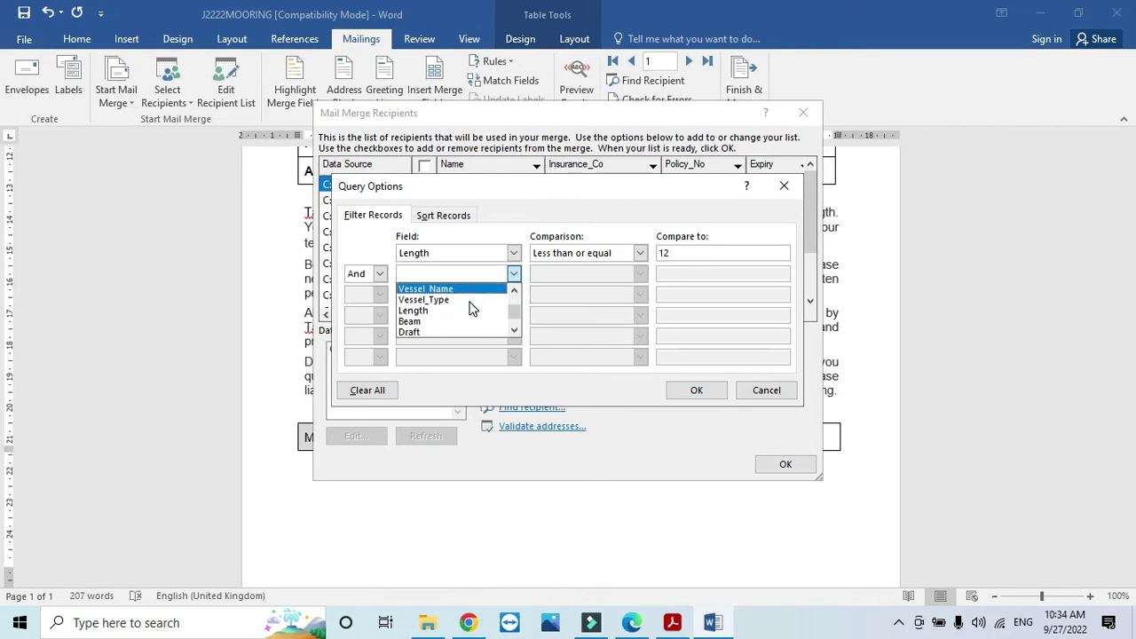
scroll(470, 307, "down", 1)
left_click(452, 321)
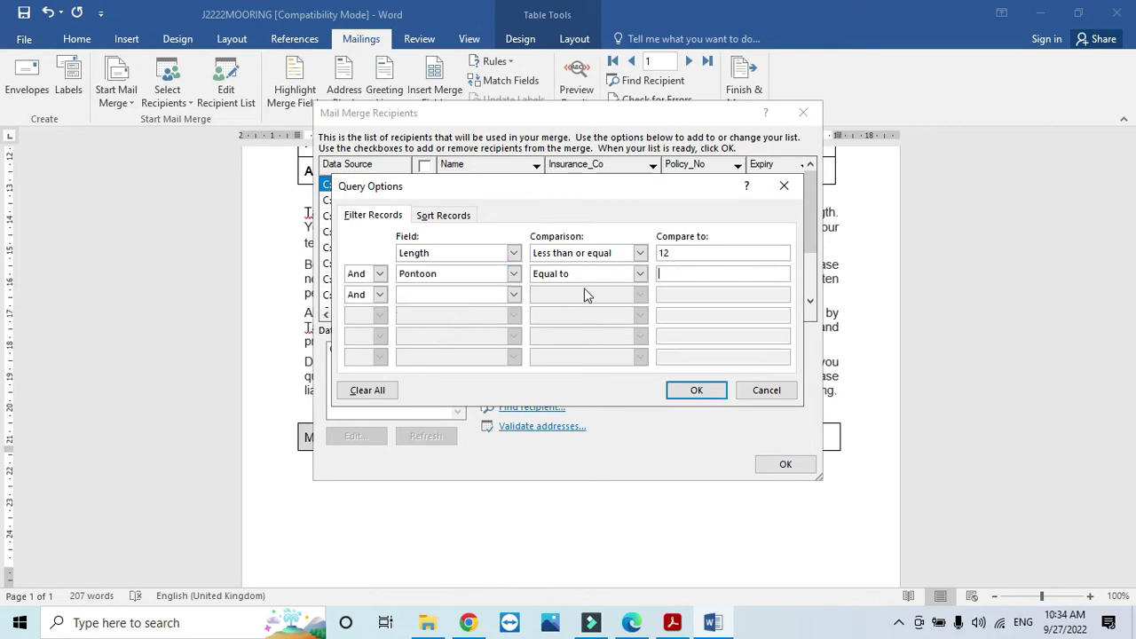
key("alt+Tab")
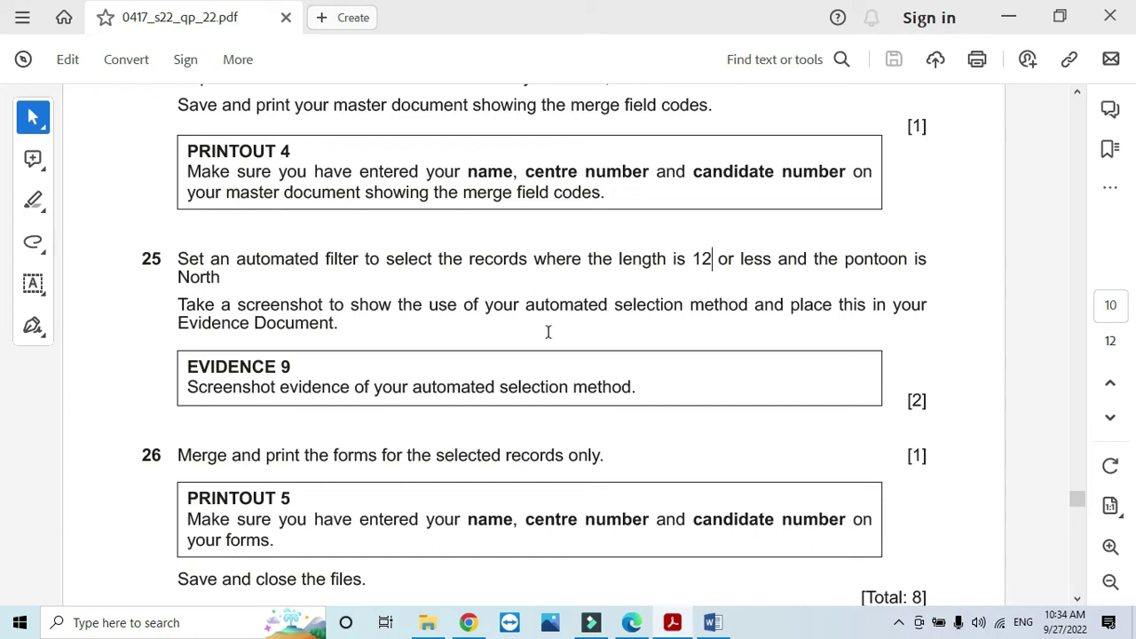
key("alt+Tab")
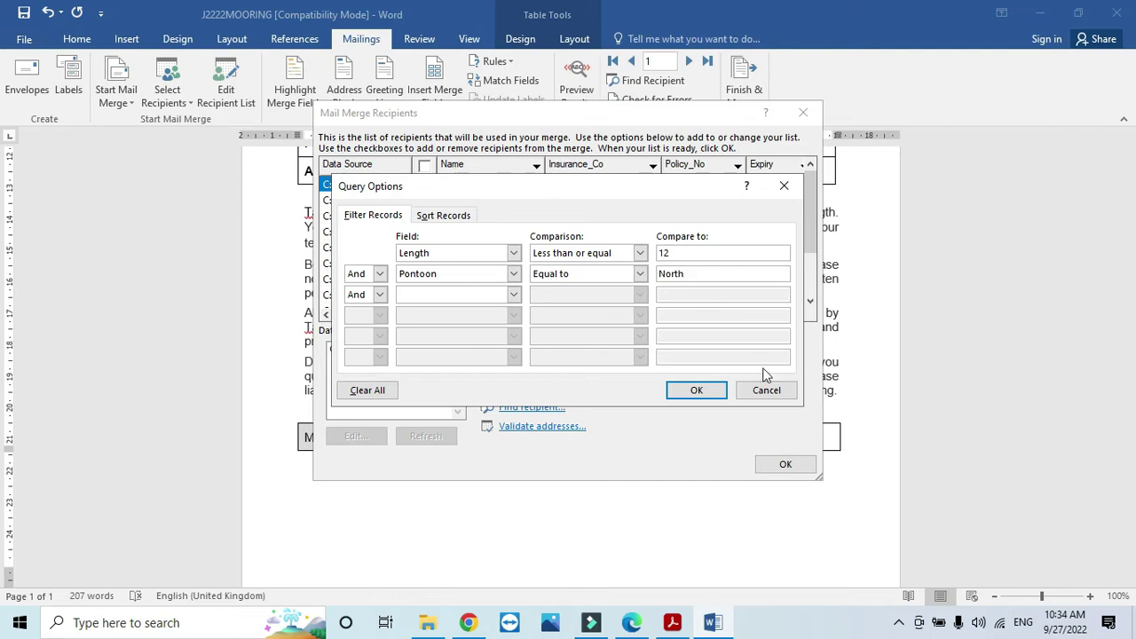
left_click(722, 391)
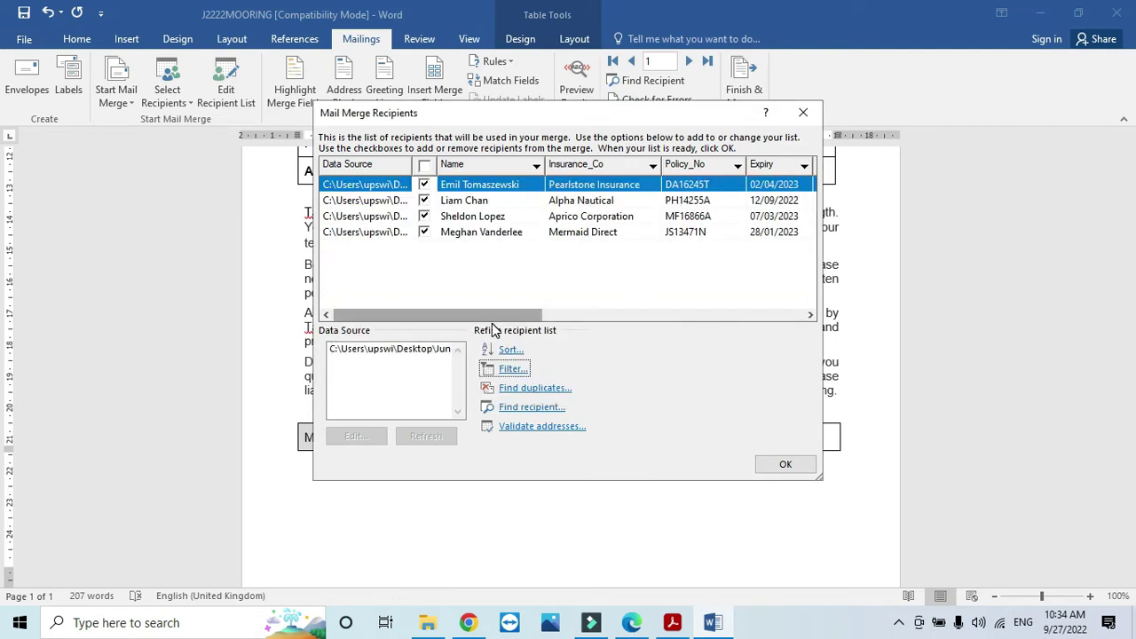
Step: Highlight question 25's screenshot instruction in the question paper, then return to Word
left_click_drag(495, 316, 778, 325)
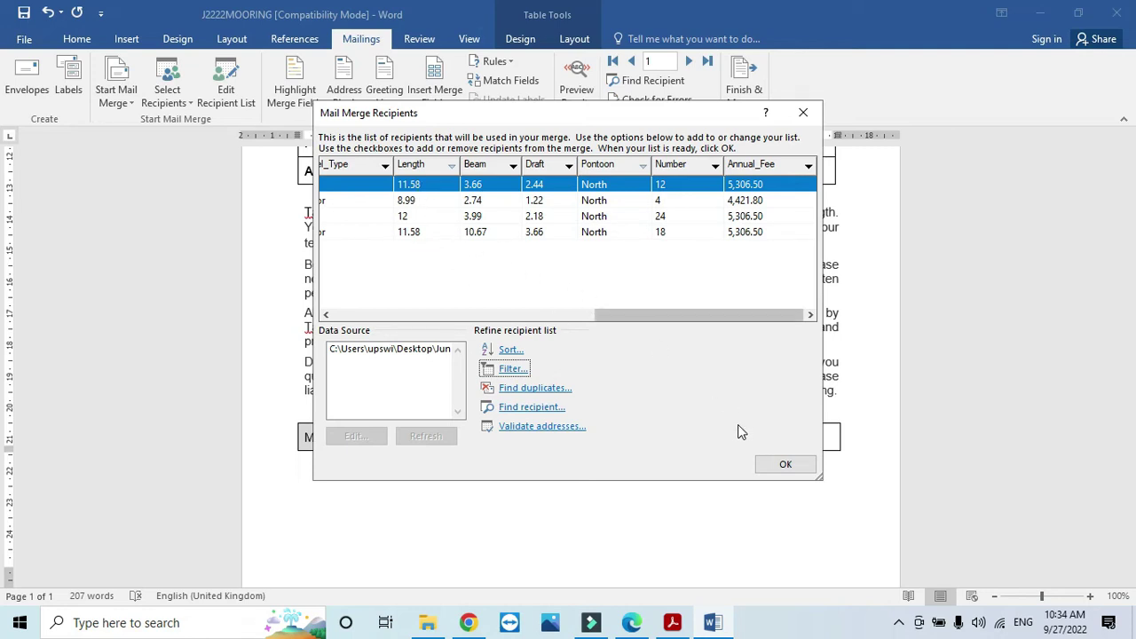
key("alt+Tab")
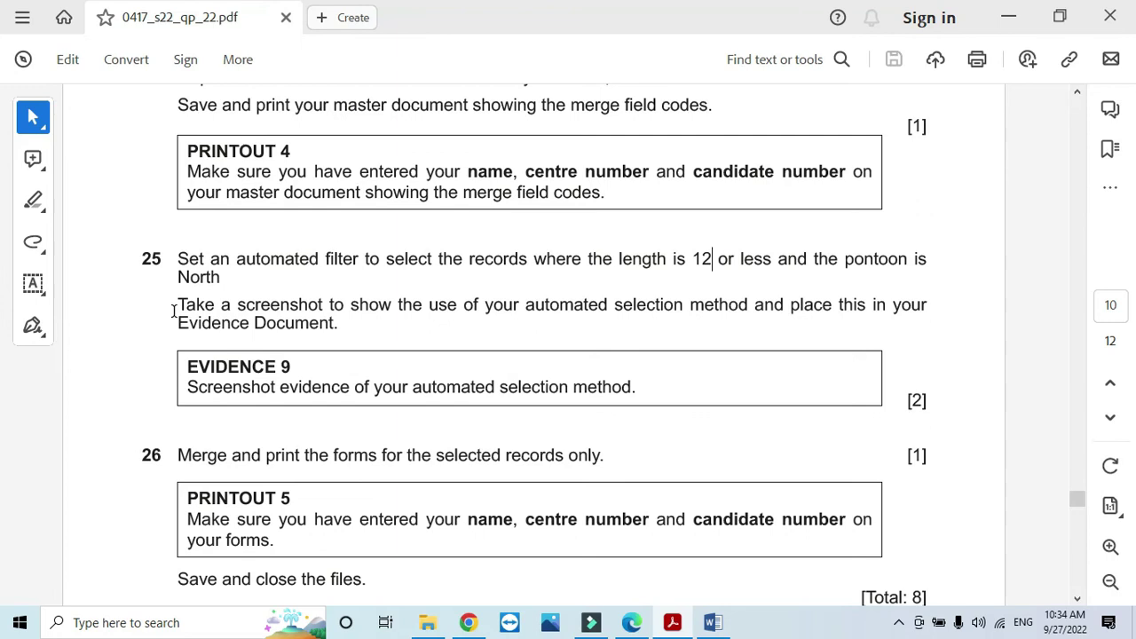
left_click_drag(174, 311, 528, 322)
key("alt+Tab")
Step: Reopen the Query Options filter and move it down to reveal the recipient rows
left_click(512, 368)
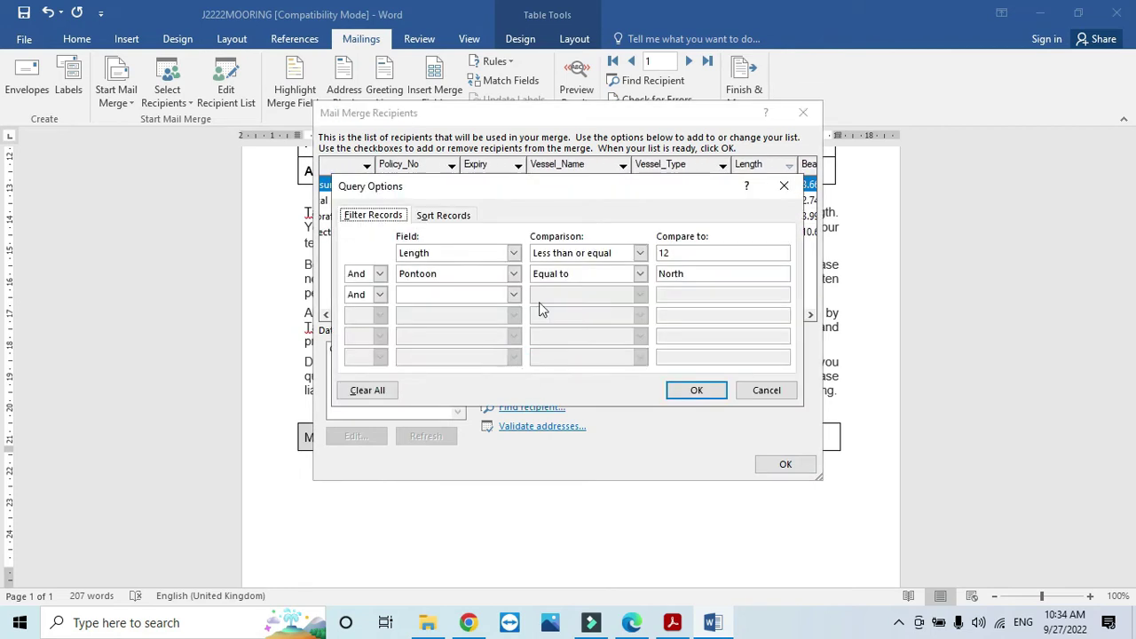
left_click(578, 203)
left_click(491, 114)
left_click_drag(511, 191, 505, 252)
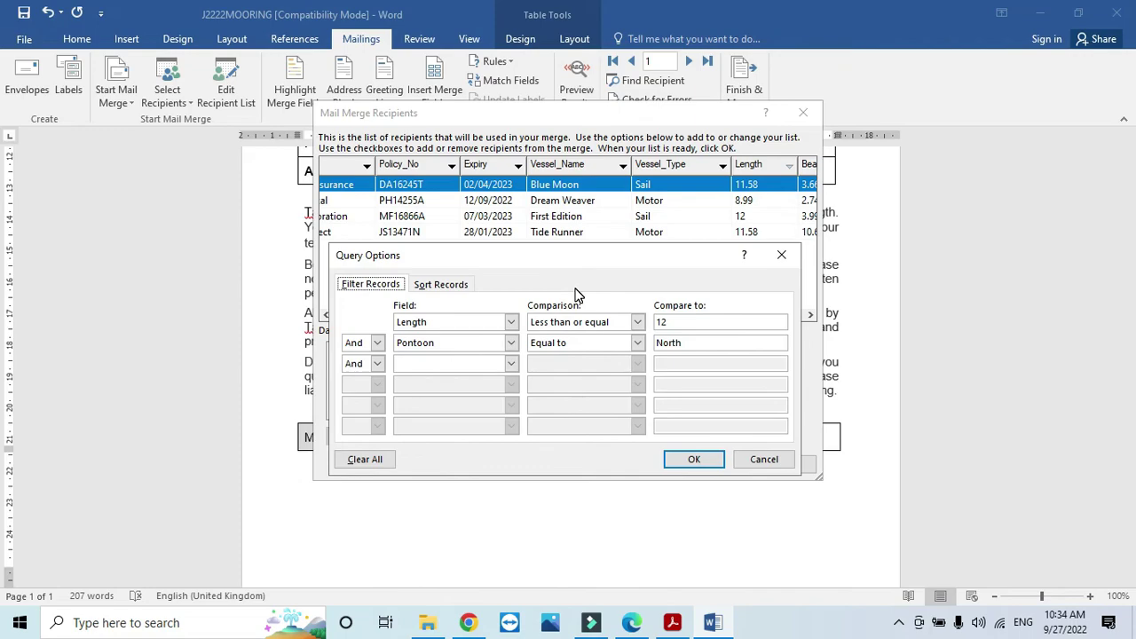
Step: Snip the recipient list and filter dialogs together, then confirm both with OK
key("super+shift+s")
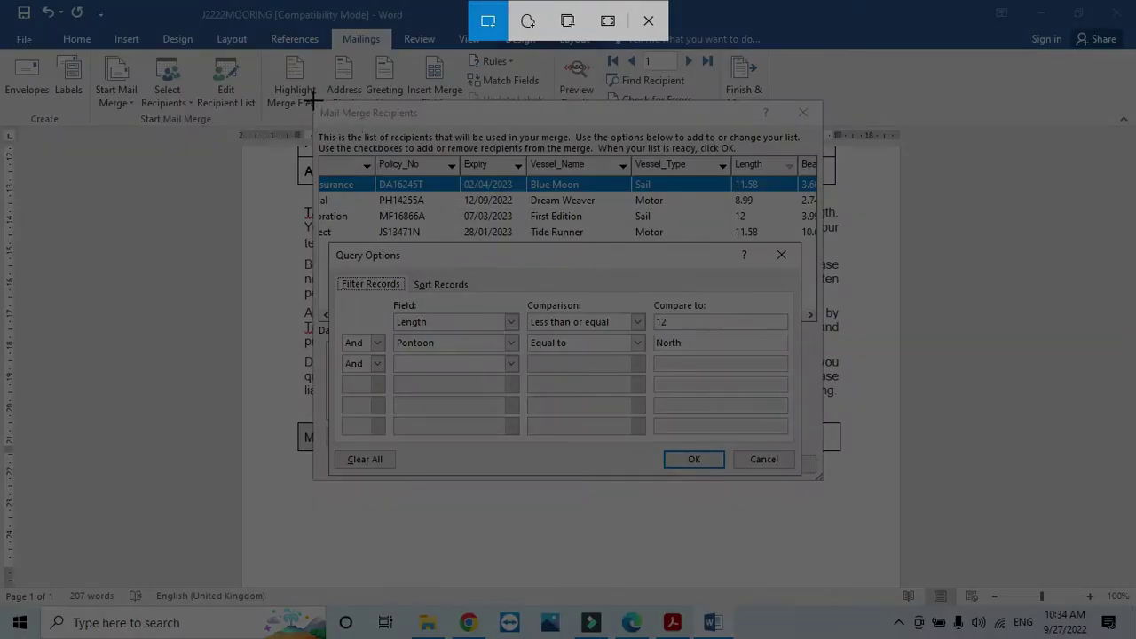
left_click_drag(310, 102, 824, 479)
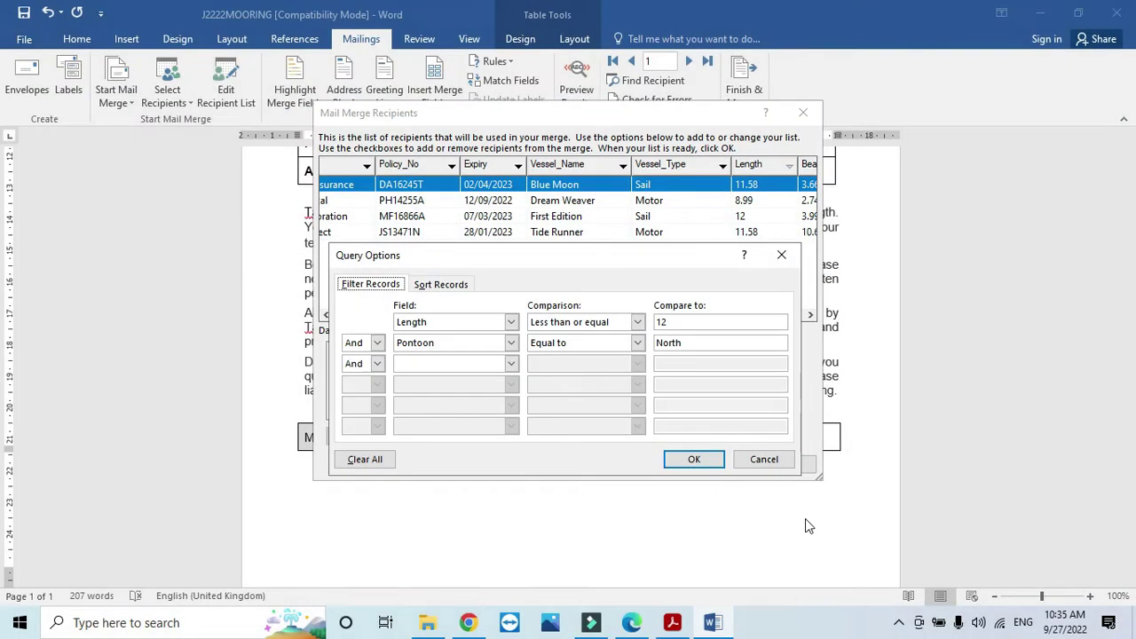
left_click(695, 459)
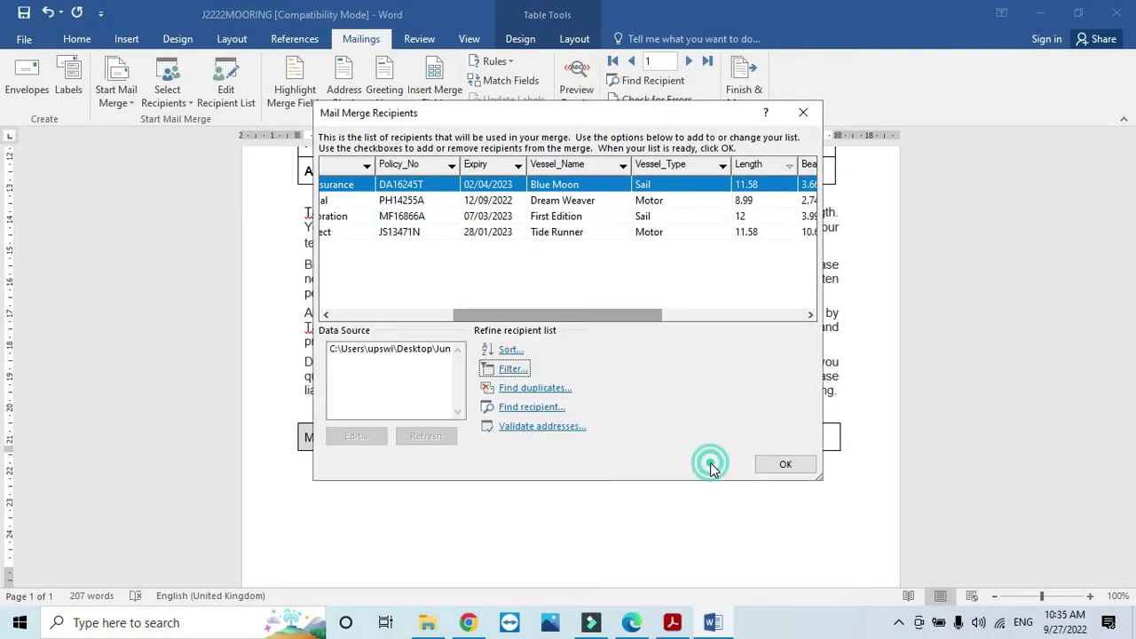
left_click(769, 467)
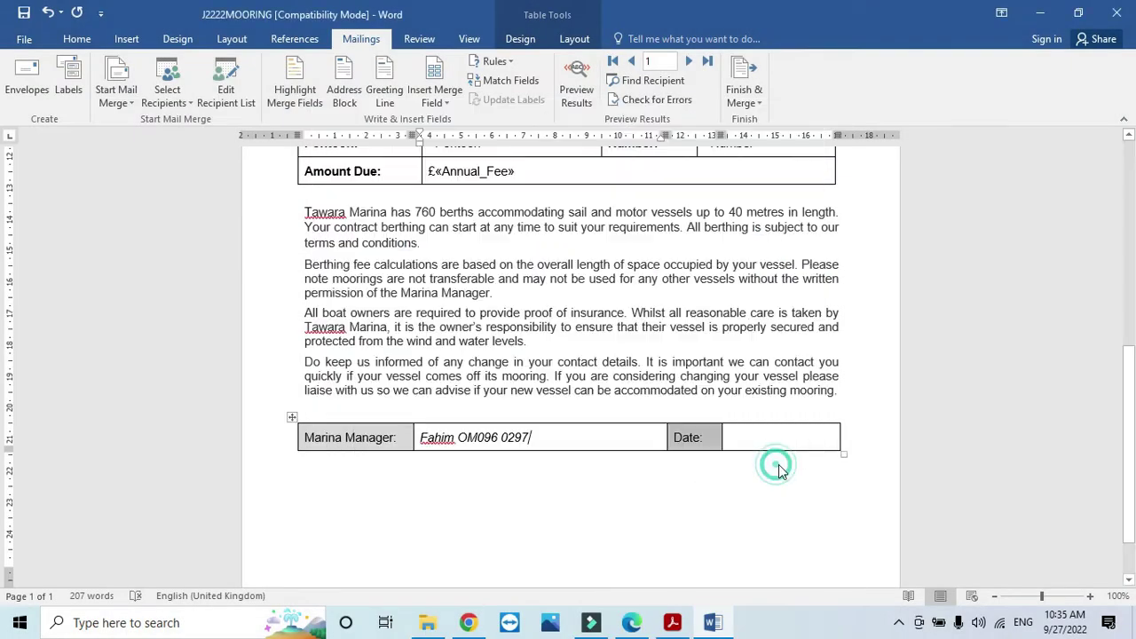
Step: Open J2222EVIDENCE0297 and paste the filter screenshot below Step 25 – EVIDENCE 9
left_click(427, 622)
double_click(227, 238)
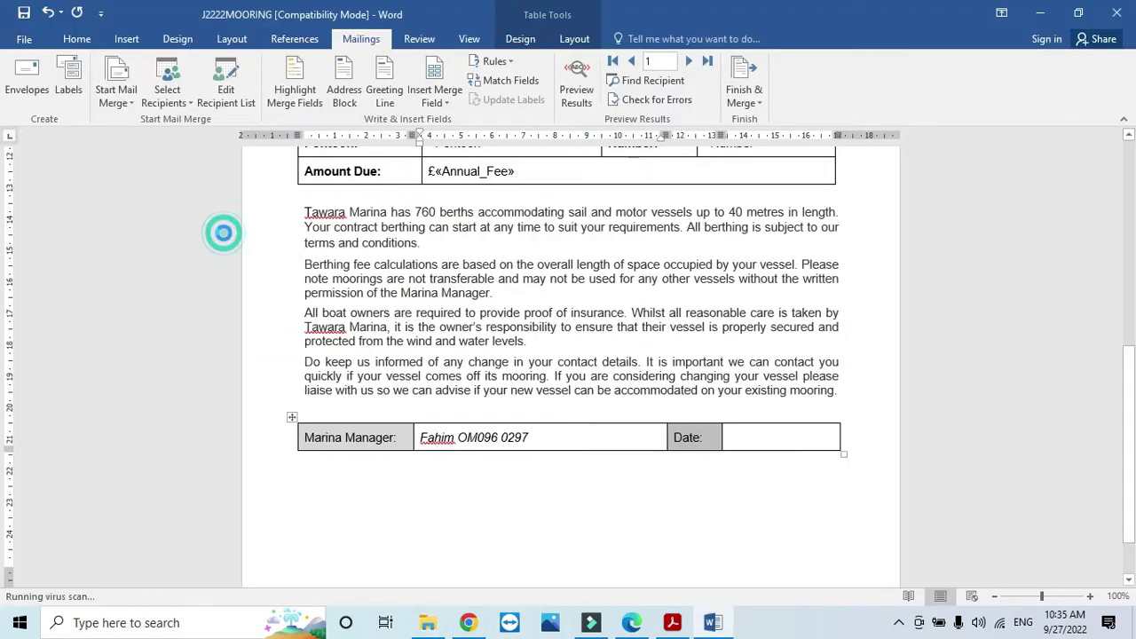
left_click(674, 622)
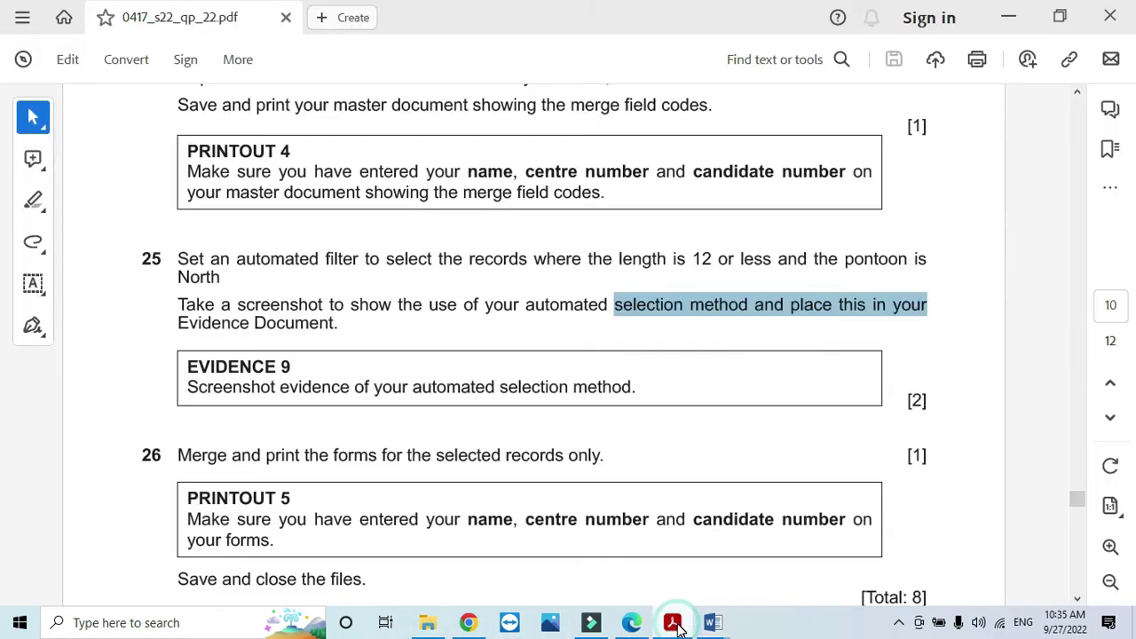
left_click(713, 623)
scroll(468, 373, "down", 3)
scroll(468, 373, "down", 20)
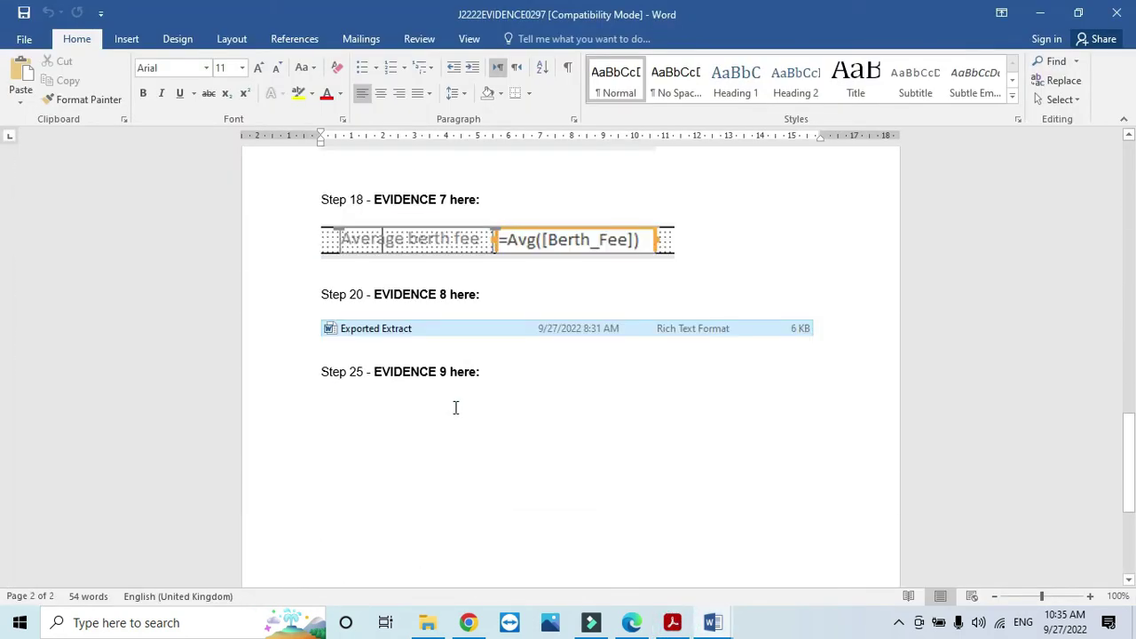
left_click(454, 406)
key("ctrl+v")
left_click(588, 410)
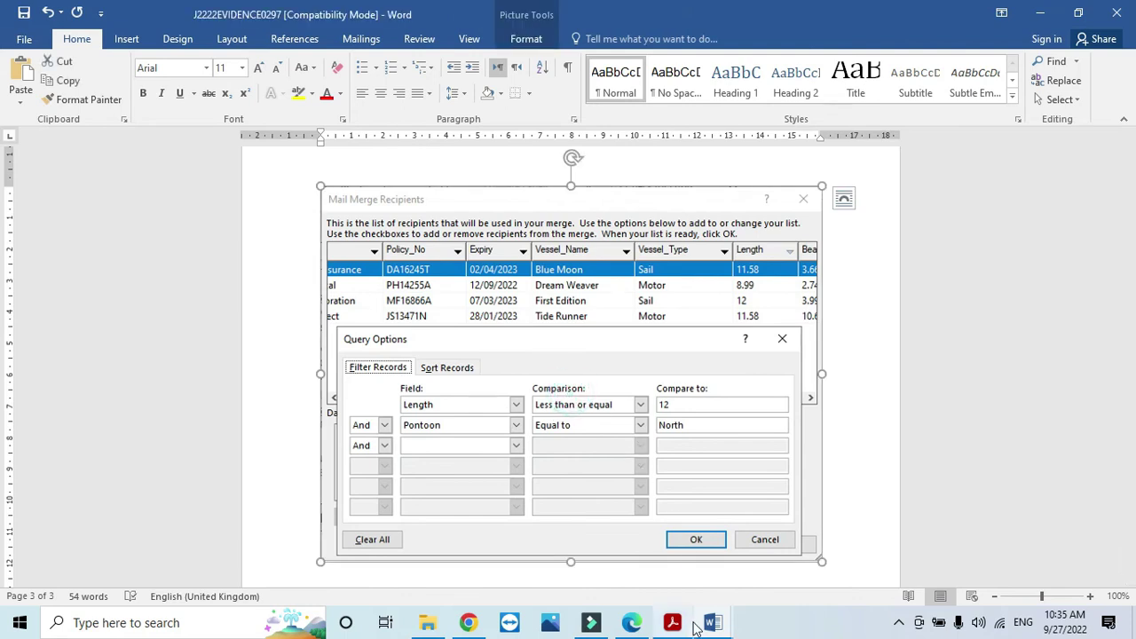
Step: Switch back to J2222MOORING and the question paper at task 26
mouse_move(717, 628)
left_click(769, 563)
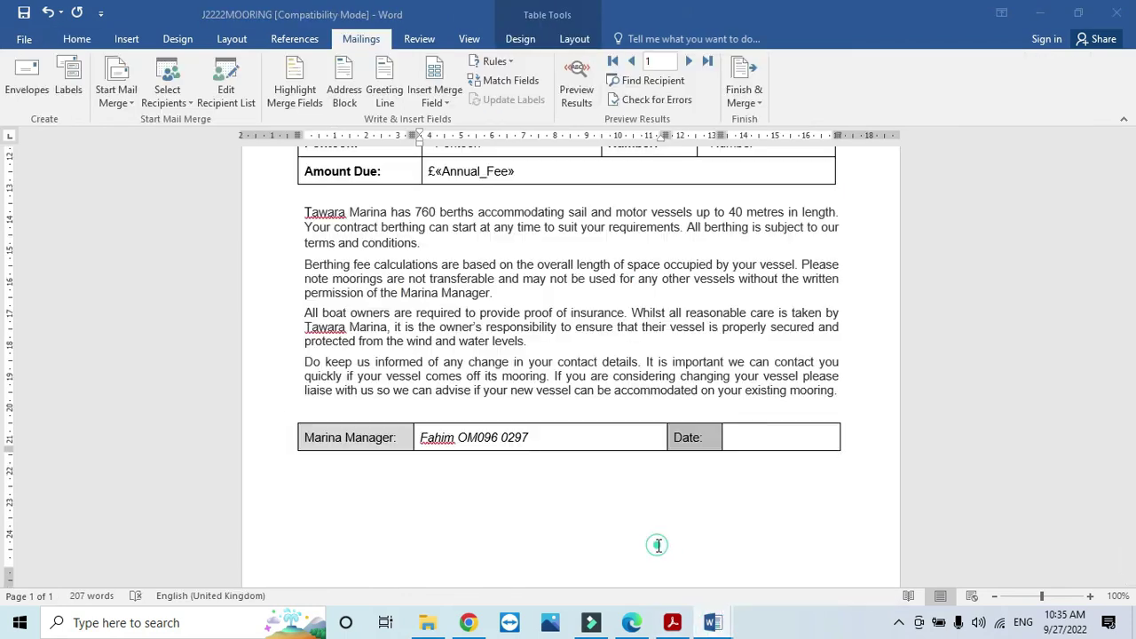
left_click(672, 622)
Step: Highlight question 26's merge instruction and return to the J2222MOORING document
scroll(364, 389, "down", 3)
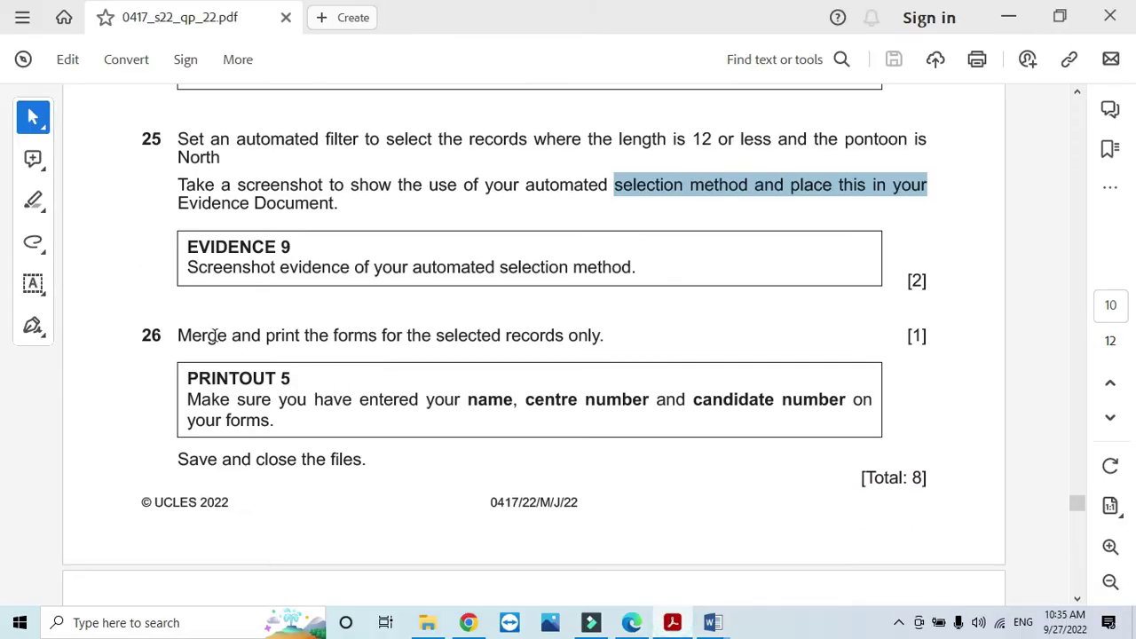
left_click_drag(175, 335, 611, 348)
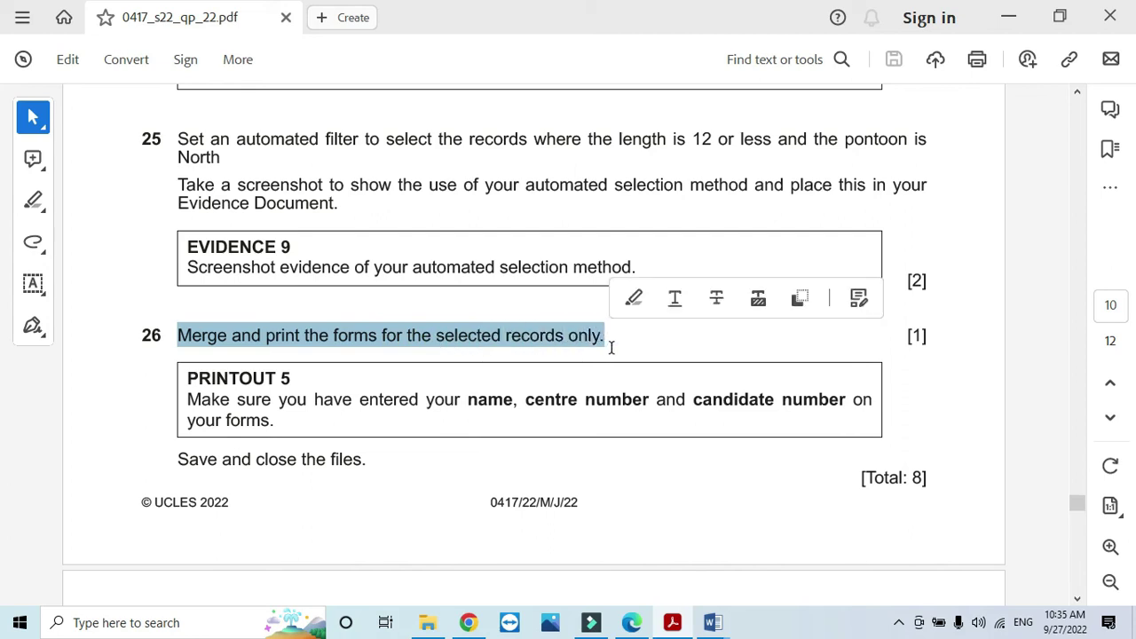
mouse_move(713, 621)
left_click(667, 541)
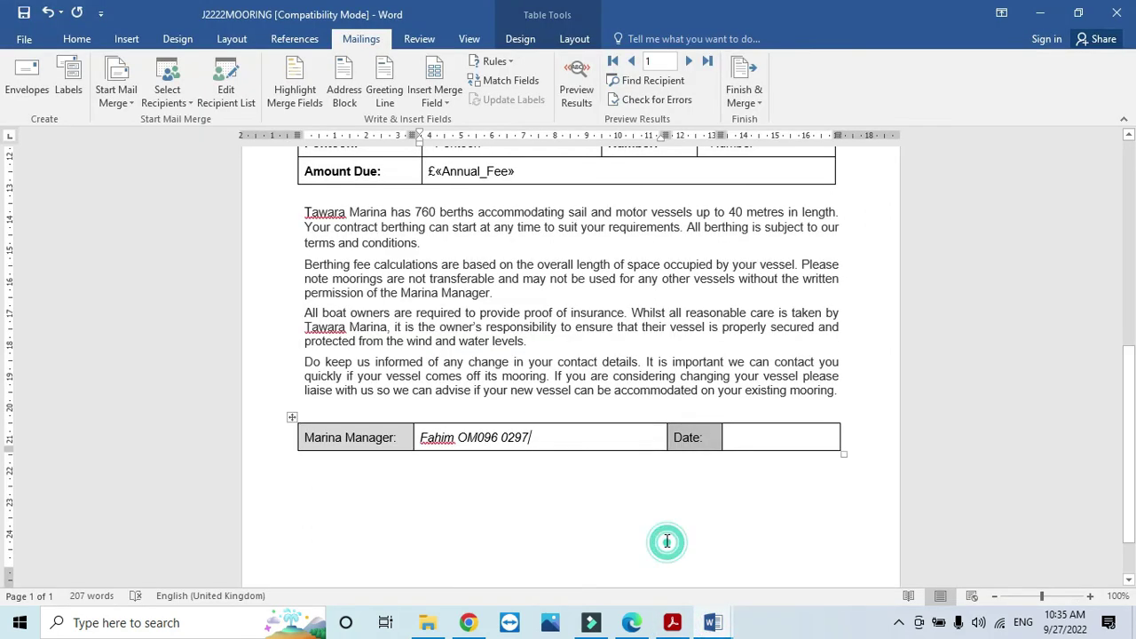
Step: Merge all filtered records via Edit Individual Documents into the new Letters1 document
left_click(754, 102)
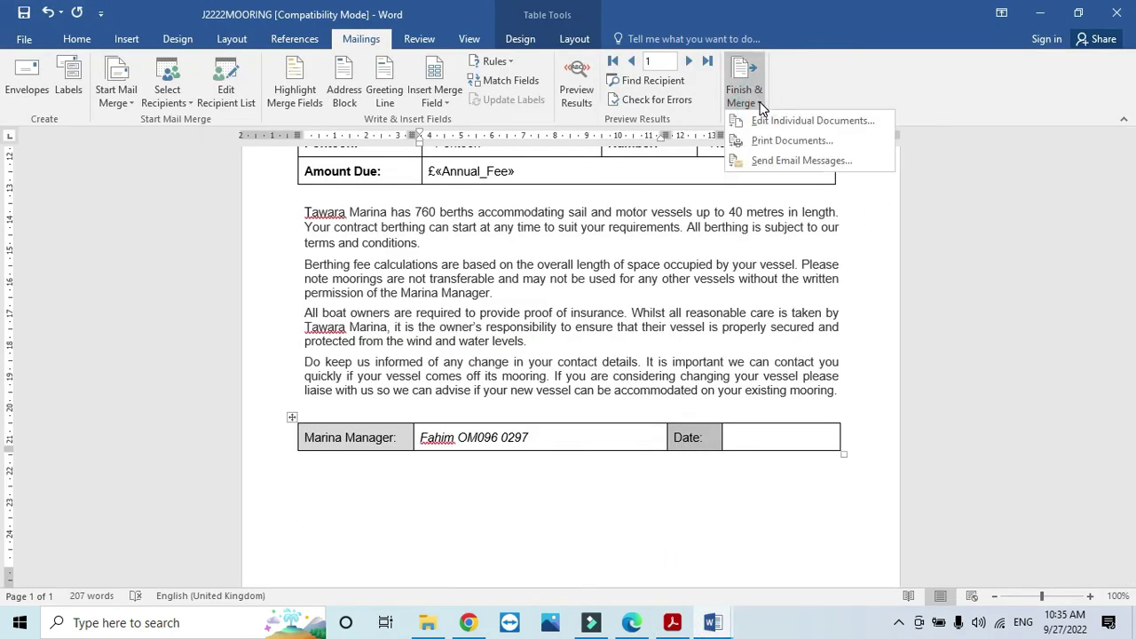
left_click(789, 124)
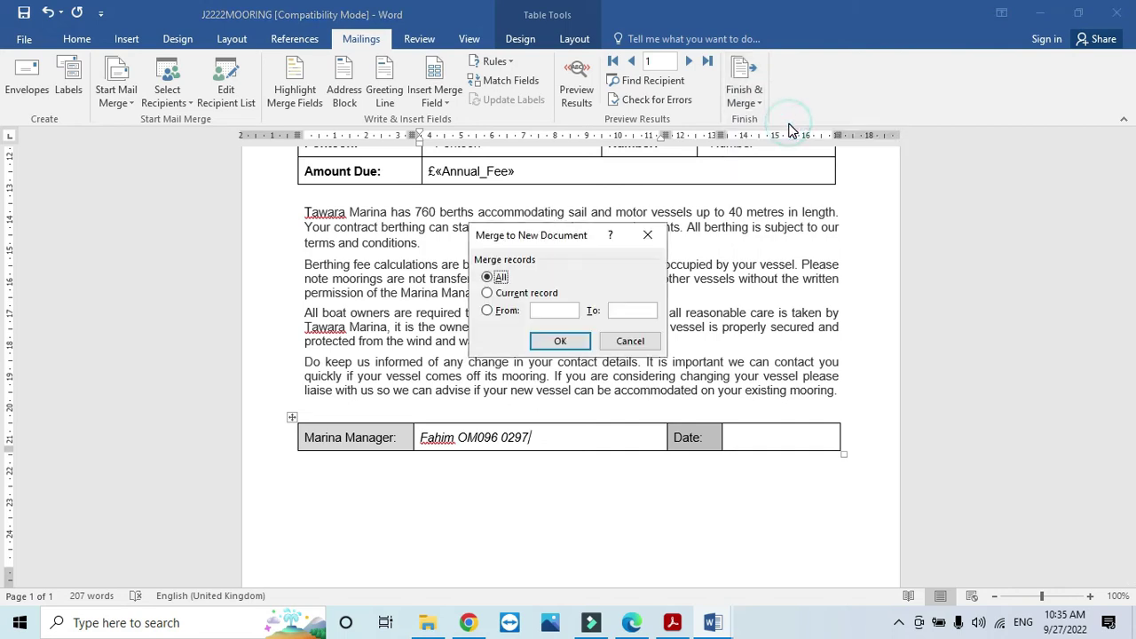
left_click(562, 342)
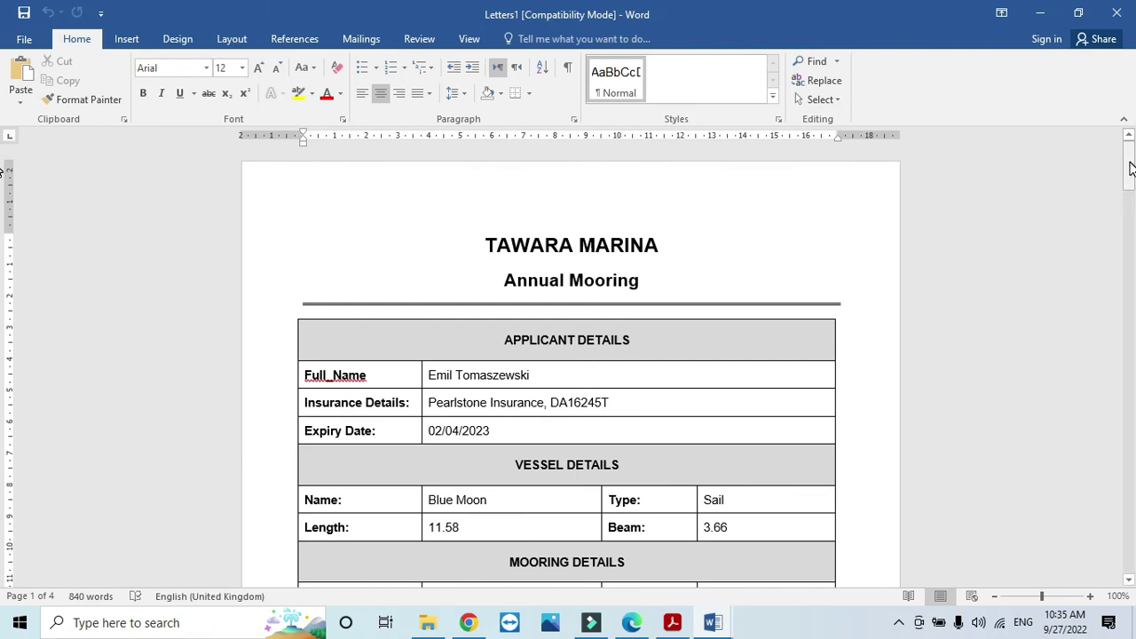
left_click_drag(1131, 169, 988, 556)
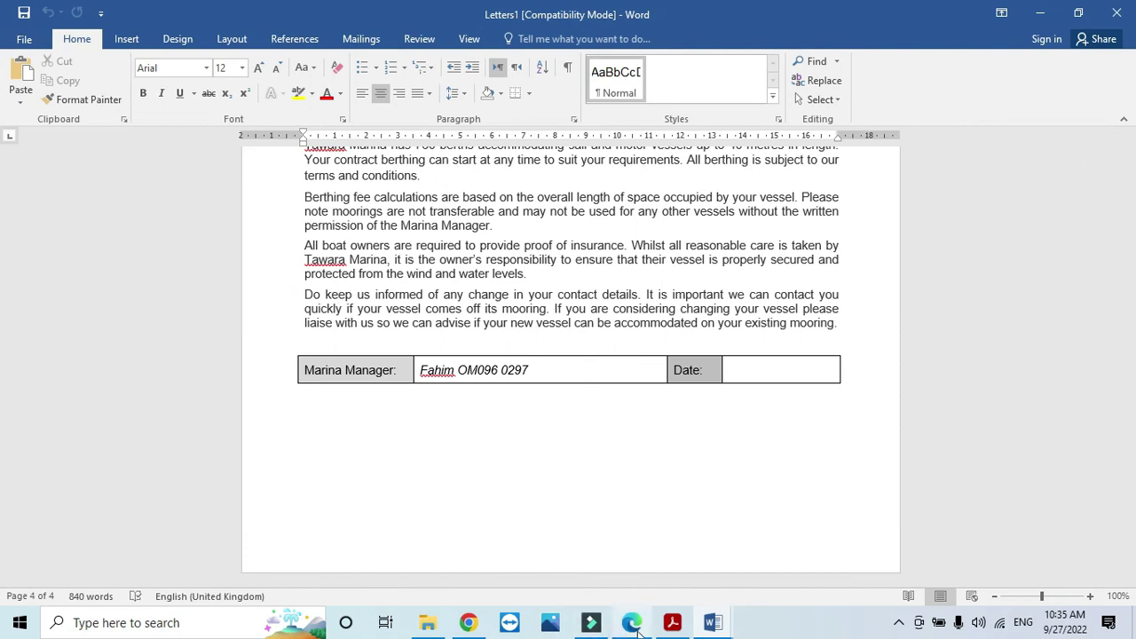
Step: Scroll the question paper down to Task 6, then back to questions 25–26
left_click(672, 622)
scroll(530, 375, "down", 4)
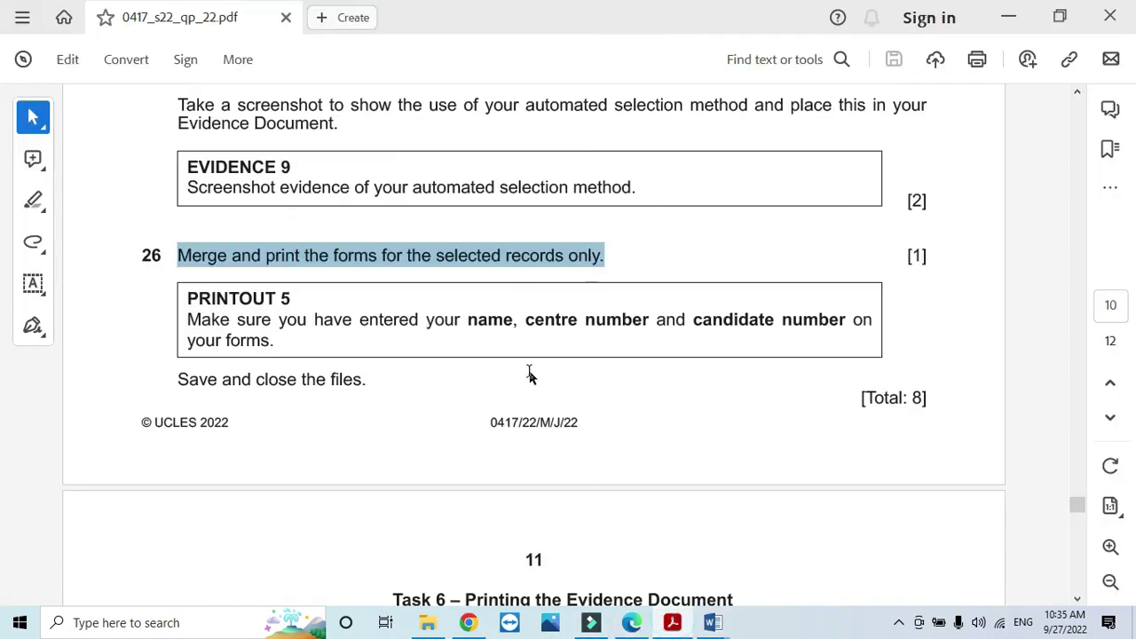
scroll(529, 371, "up", 2)
scroll(529, 371, "down", 5)
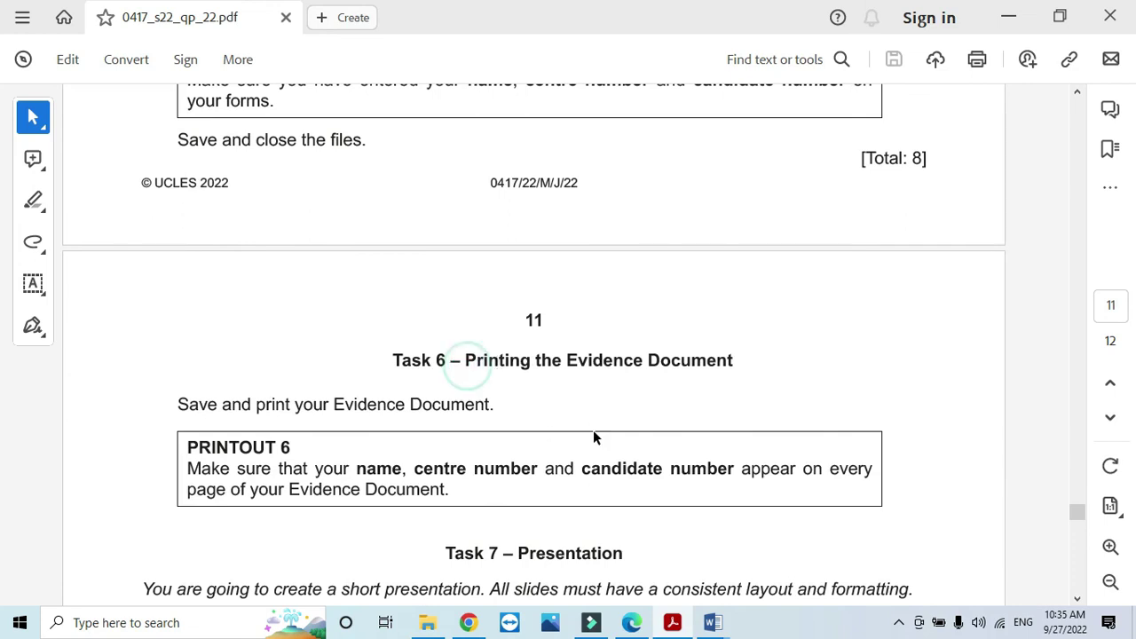
scroll(593, 430, "up", 8)
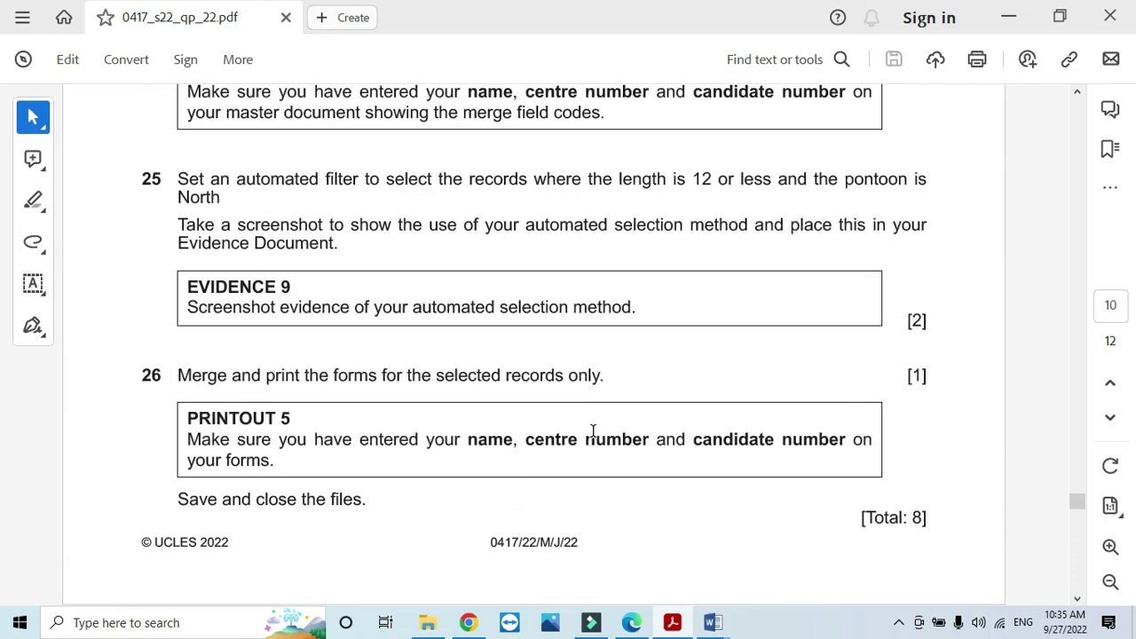